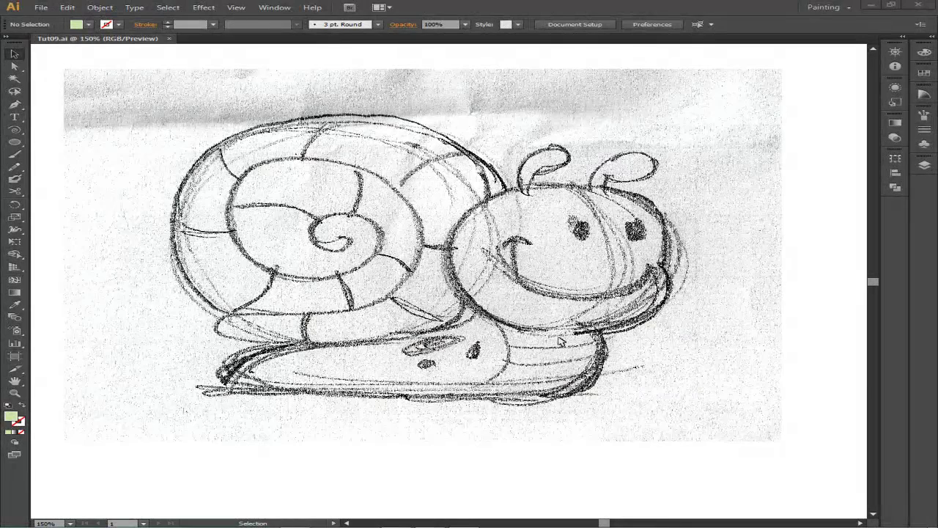
- Zoom in on the sketch and set the Pen tool's stroke colour to red
{"action": "key", "text": "ctrl+equal"}
{"action": "key", "text": "p"}
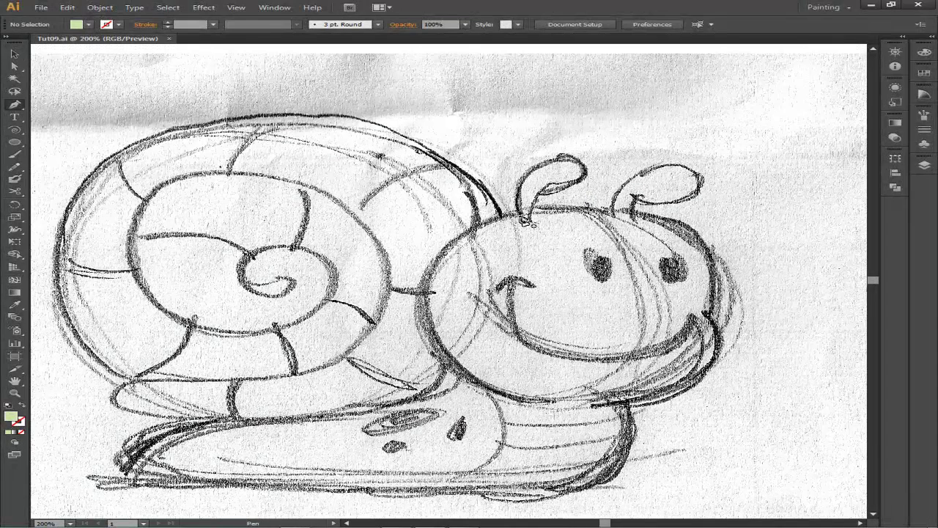
{"action": "left_click", "coordinate": [922, 52]}
{"action": "left_click", "coordinate": [924, 73]}
{"action": "left_click", "coordinate": [845, 76]}
- Pen-trace the left and right antennae in red and draw an ellipse over the head
{"action": "mouse_move", "coordinate": [520, 217]}
{"action": "left_mouse_down"}
{"action": "mouse_move", "coordinate": [554, 172]}
{"action": "mouse_move", "coordinate": [586, 185]}
{"action": "left_mouse_up"}
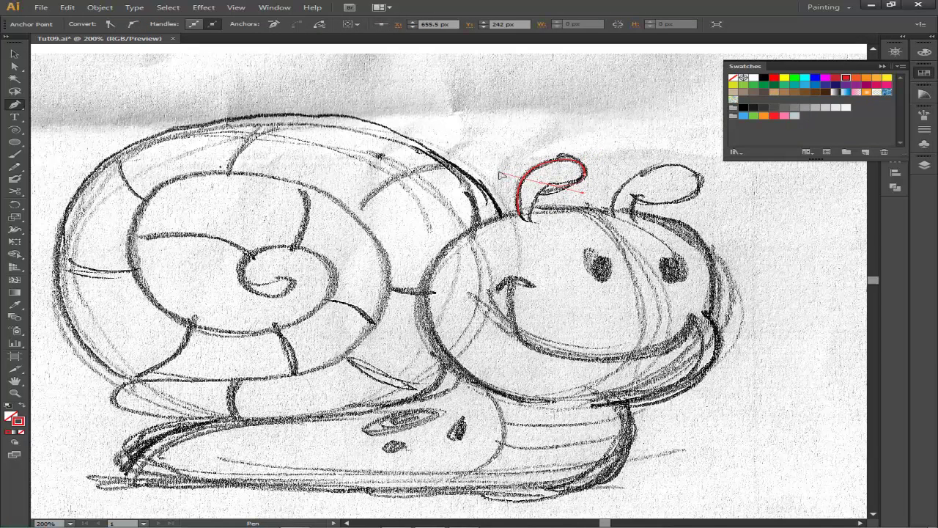
{"action": "left_click", "coordinate": [125, 84], "text": "ctrl"}
{"action": "left_click_drag", "start_coordinate": [518, 216], "coordinate": [539, 220]}
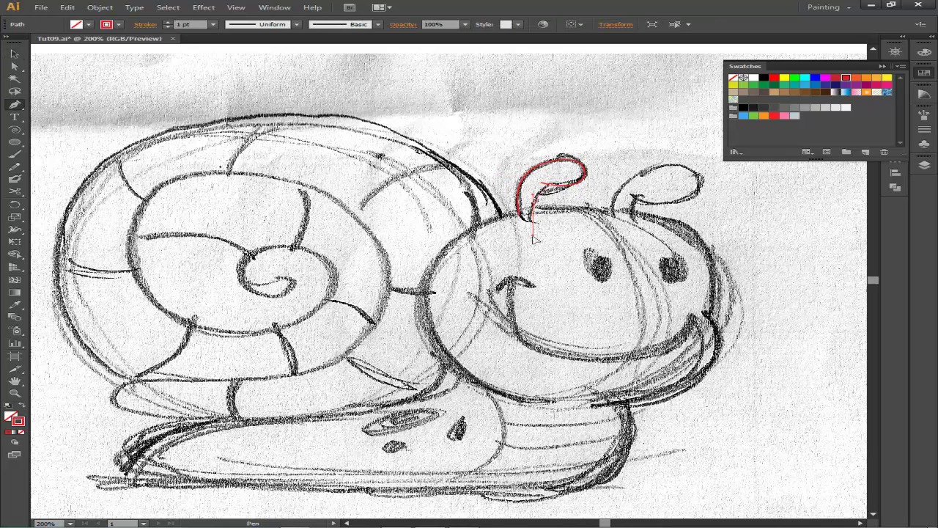
{"action": "mouse_move", "coordinate": [610, 214]}
{"action": "left_mouse_down"}
{"action": "mouse_move", "coordinate": [661, 173]}
{"action": "mouse_move", "coordinate": [704, 194]}
{"action": "left_mouse_up"}
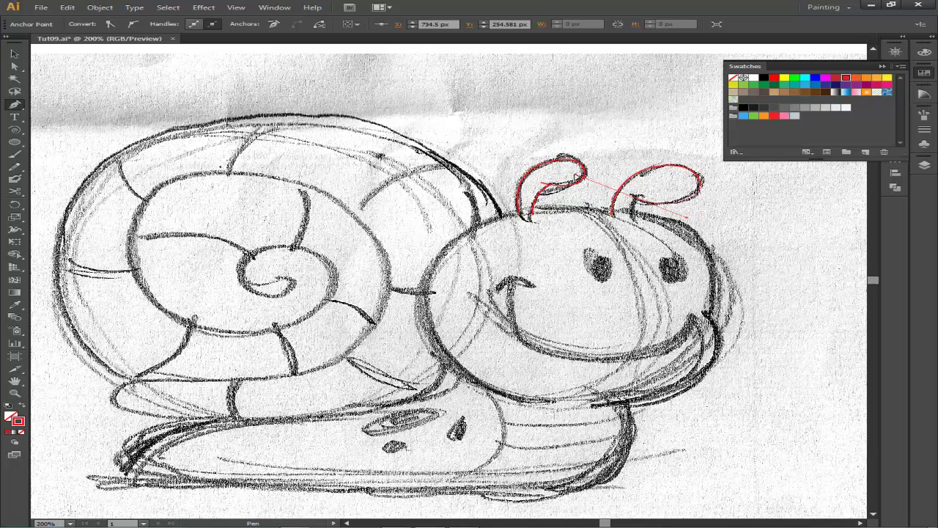
{"action": "key", "text": "ctrl+shift+a"}
{"action": "left_click_drag", "start_coordinate": [644, 203], "coordinate": [634, 216]}
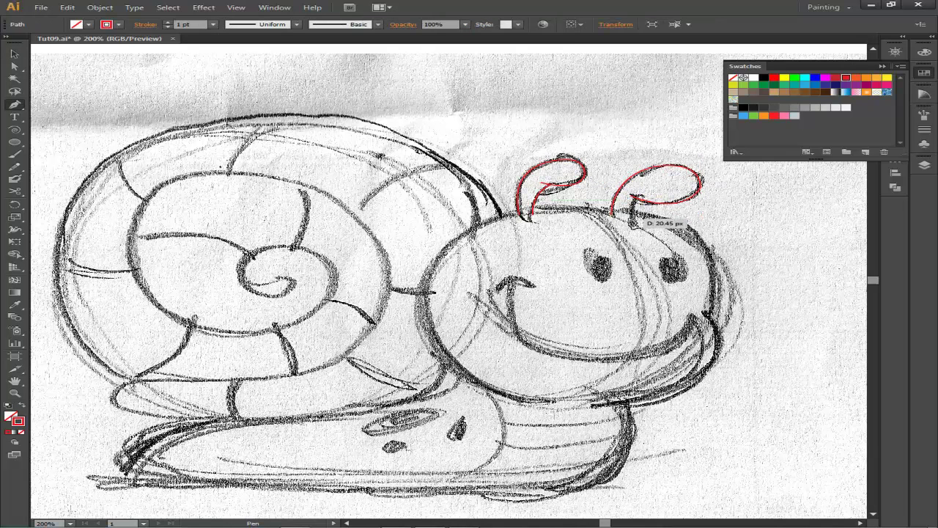
{"action": "left_click", "coordinate": [97, 138], "text": "ctrl"}
{"action": "left_click_drag", "start_coordinate": [415, 208], "coordinate": [719, 401]}
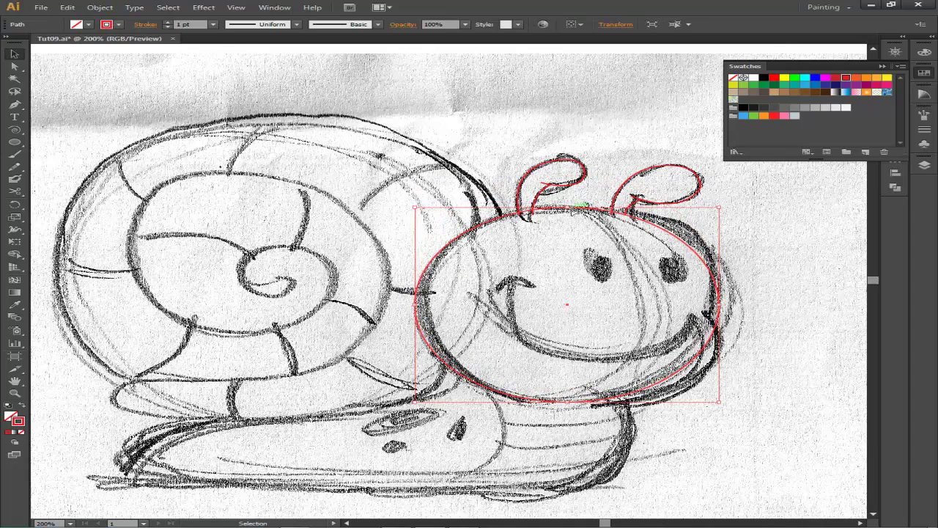
- Draw two ellipses over the head and resize the lower one to fit the sketch
{"action": "key", "text": "l"}
{"action": "scroll", "coordinate": [733, 323], "scroll_direction": "down", "scroll_amount": 1}
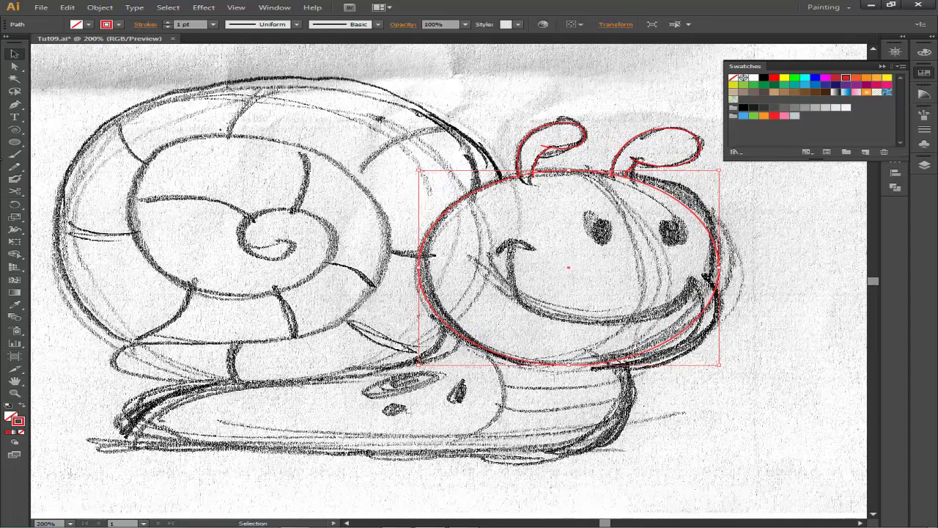
{"action": "left_click_drag", "start_coordinate": [432, 255], "coordinate": [722, 373]}
{"action": "key", "text": "v"}
{"action": "left_click_drag", "start_coordinate": [433, 374], "coordinate": [465, 372]}
{"action": "left_click_drag", "start_coordinate": [592, 255], "coordinate": [592, 239]}
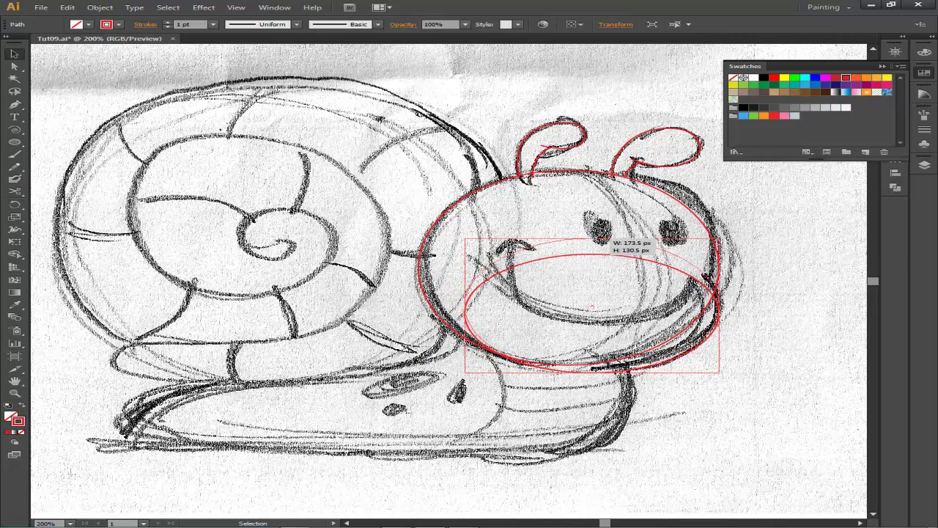
{"action": "mouse_move", "coordinate": [464, 314]}
{"action": "left_mouse_down"}
{"action": "mouse_move", "coordinate": [449, 302]}
{"action": "mouse_move", "coordinate": [425, 308]}
{"action": "left_mouse_up"}
- Refine the inner head ellipse's size, toggling the sketch layer to compare
{"action": "key", "text": "F7"}
{"action": "left_click", "coordinate": [578, 367]}
{"action": "left_click", "coordinate": [452, 310]}
{"action": "left_click_drag", "start_coordinate": [572, 236], "coordinate": [578, 215]}
{"action": "left_click_drag", "start_coordinate": [425, 293], "coordinate": [442, 295]}
{"action": "left_click", "coordinate": [575, 404]}
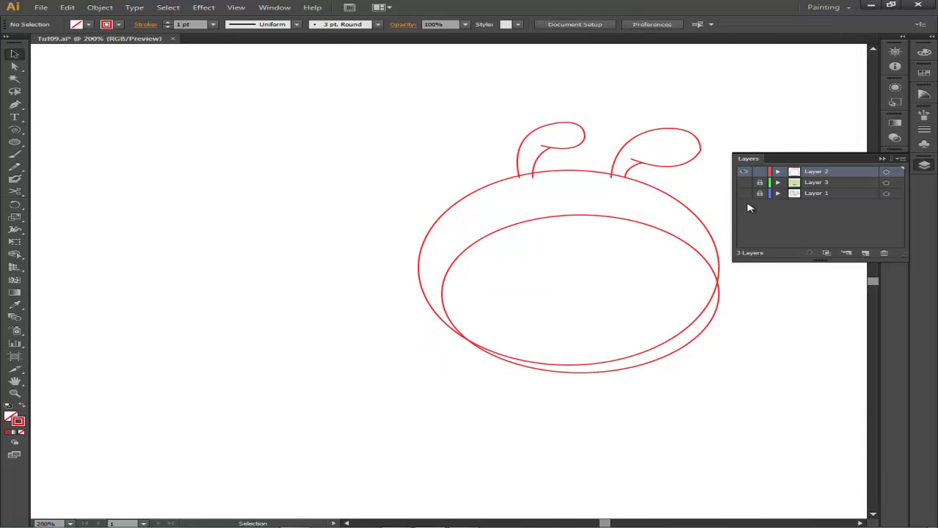
{"action": "left_click", "coordinate": [743, 192]}
{"action": "left_click", "coordinate": [405, 271]}
{"action": "left_click_drag", "start_coordinate": [403, 280], "coordinate": [392, 282]}
{"action": "left_click_drag", "start_coordinate": [540, 202], "coordinate": [538, 220]}
- Unite the two head ellipses into one shape with Pathfinder
{"action": "left_click", "coordinate": [676, 220], "text": "shift"}
{"action": "left_click", "coordinate": [895, 186]}
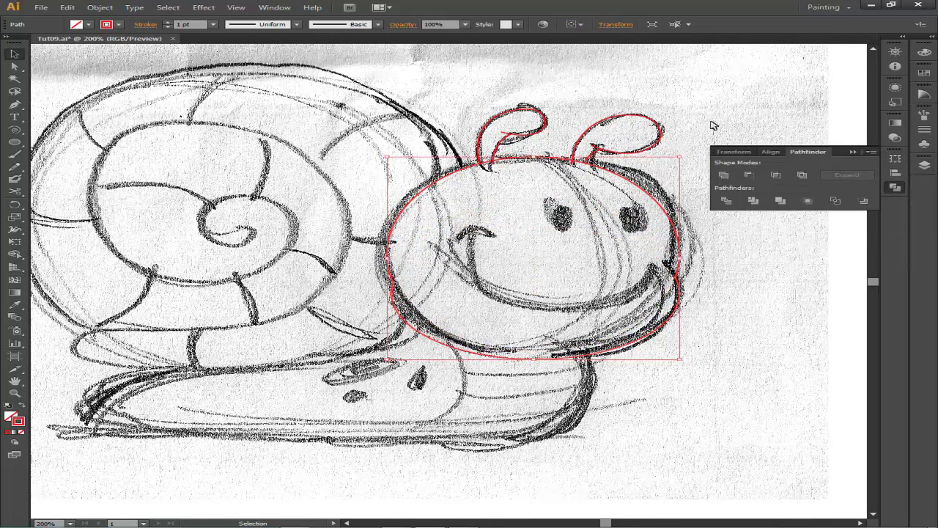
{"action": "left_click", "coordinate": [723, 174]}
{"action": "left_click", "coordinate": [924, 166]}
{"action": "left_click", "coordinate": [744, 192]}
{"action": "left_click", "coordinate": [743, 193]}
{"action": "left_click_drag", "start_coordinate": [513, 293], "coordinate": [387, 299]}
- Draw an oval over the left eye and Alt-copy it onto the right eye
{"action": "left_click_drag", "start_coordinate": [422, 209], "coordinate": [446, 239]}
{"action": "key", "text": "a"}
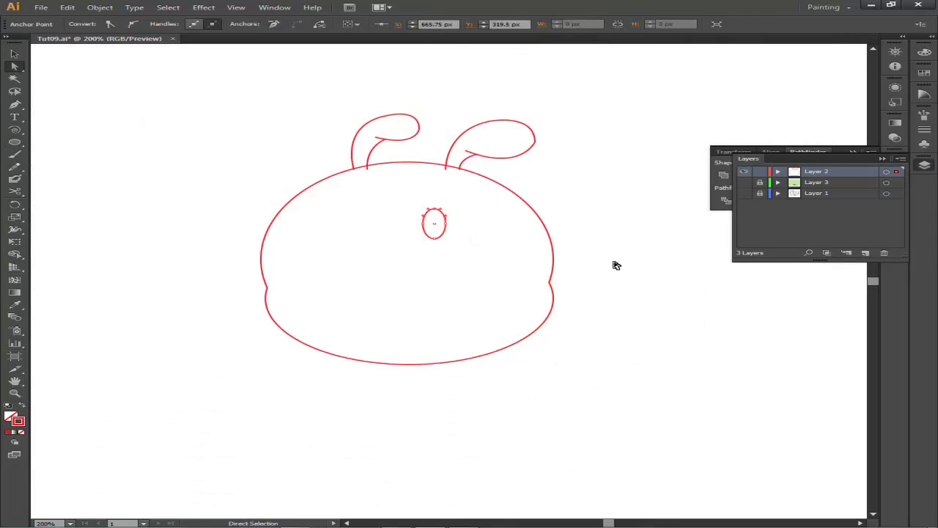
{"action": "left_click", "coordinate": [629, 203]}
{"action": "left_click", "coordinate": [744, 193]}
{"action": "left_click_drag", "start_coordinate": [448, 228], "coordinate": [508, 225]}
{"action": "left_click_drag", "start_coordinate": [617, 229], "coordinate": [587, 192]}
- Make a smile arc by cutting a large ellipse and deleting its upper half
{"action": "key", "text": "l"}
{"action": "left_click_drag", "start_coordinate": [294, 165], "coordinate": [506, 308]}
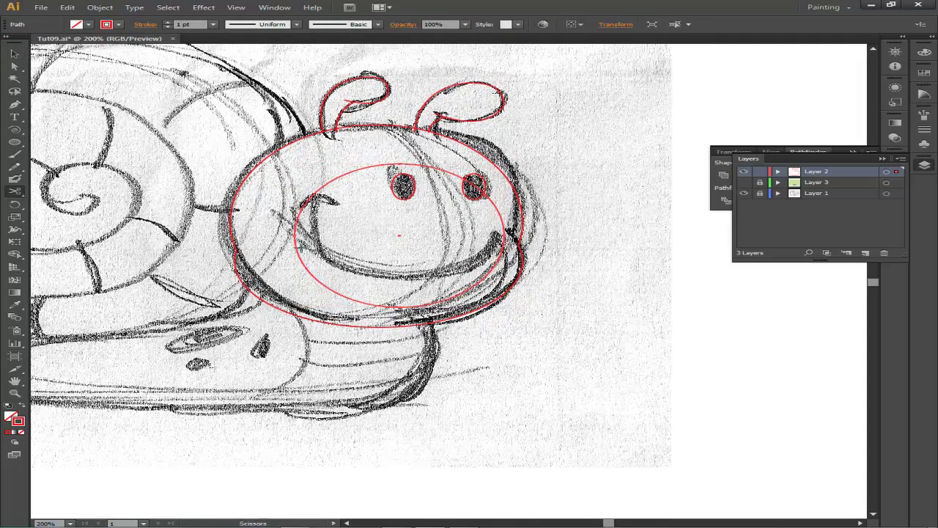
{"action": "left_click", "coordinate": [295, 236]}
{"action": "left_click", "coordinate": [359, 171]}
{"action": "key", "text": "Delete"}
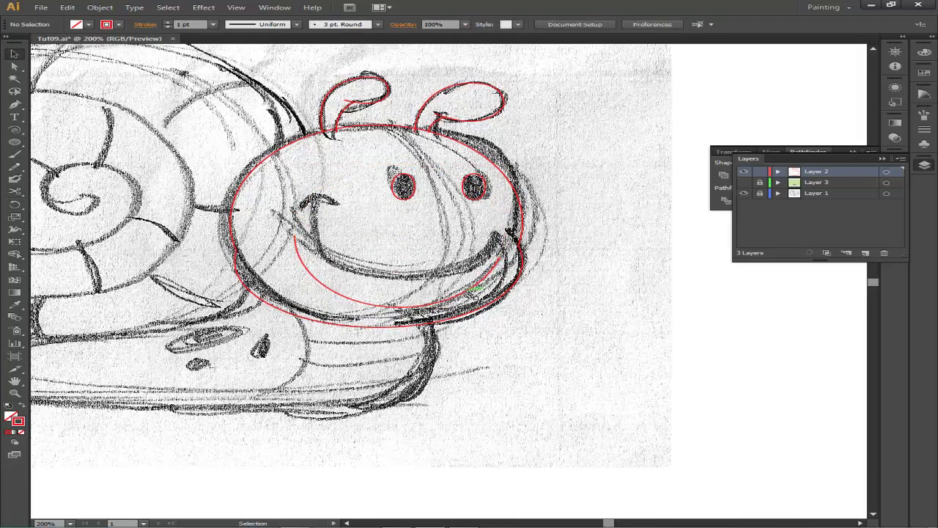
{"action": "left_click_drag", "start_coordinate": [471, 361], "coordinate": [604, 303]}
{"action": "left_click", "coordinate": [404, 244]}
- Finish the Pen outline of the snail's body out to the tail tip
{"action": "scroll", "coordinate": [501, 299], "scroll_direction": "left", "scroll_amount": 5}
{"action": "scroll", "coordinate": [525, 286], "scroll_direction": "right", "scroll_amount": 5}
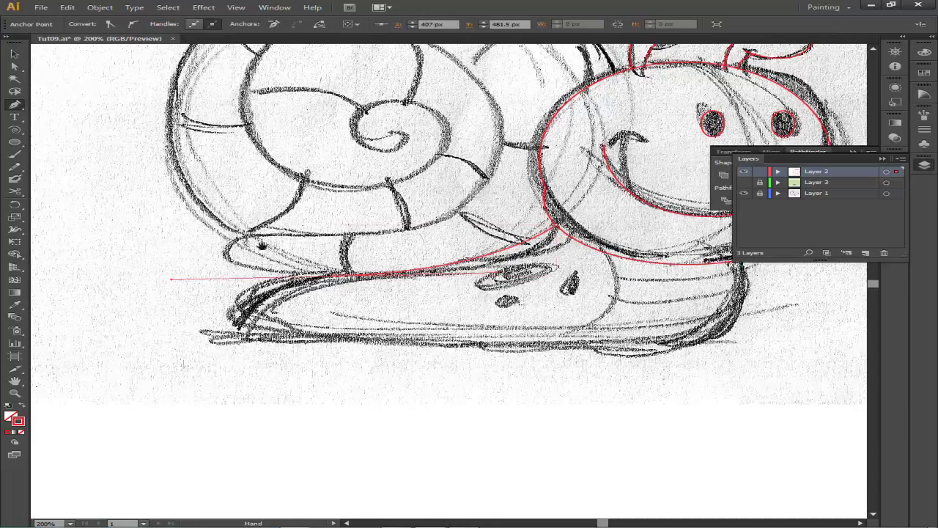
{"action": "scroll", "coordinate": [289, 222], "scroll_direction": "down", "scroll_amount": 2}
{"action": "left_click", "coordinate": [142, 205]}
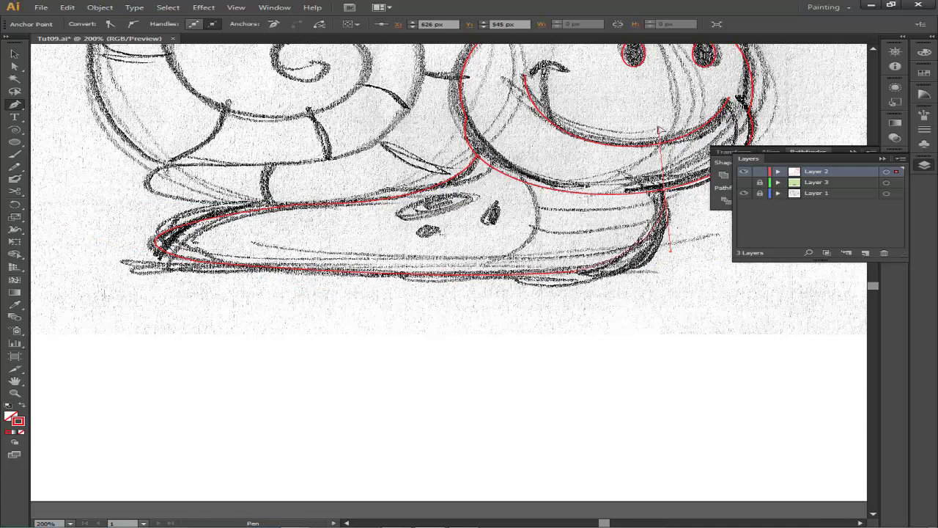
{"action": "left_click", "coordinate": [744, 193]}
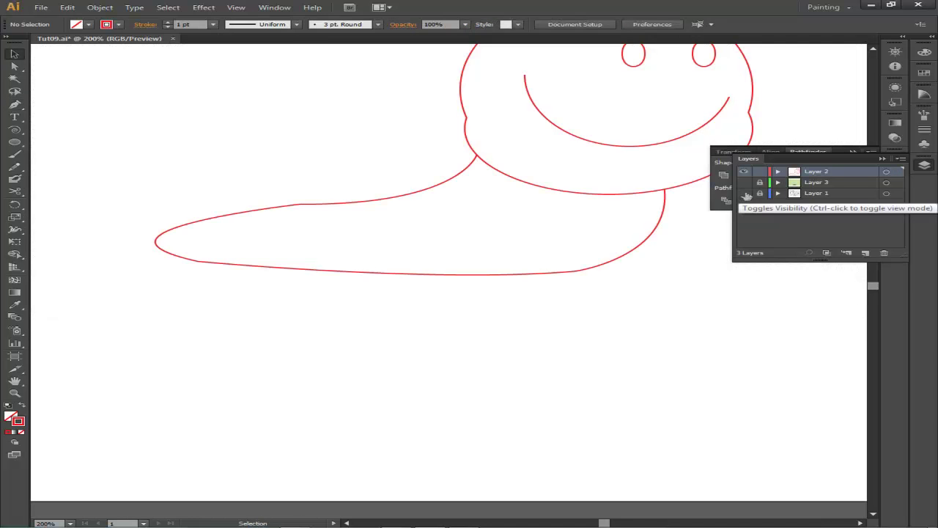
- Smooth the neck and tail curves of the body outline with Direct Selection
{"action": "key", "text": "a"}
{"action": "left_click", "coordinate": [301, 206]}
{"action": "left_click_drag", "start_coordinate": [466, 192], "coordinate": [466, 191]}
{"action": "left_click_drag", "start_coordinate": [415, 152], "coordinate": [450, 195]}
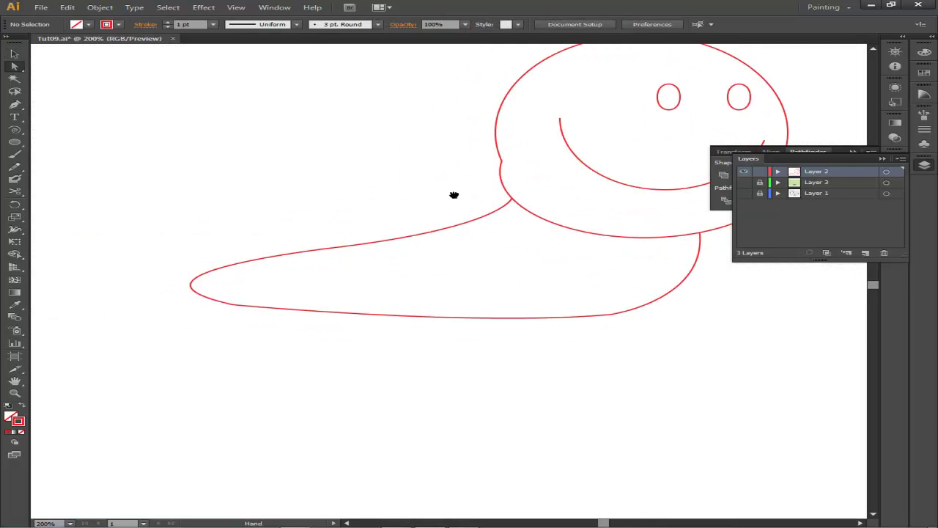
{"action": "left_click_drag", "start_coordinate": [242, 311], "coordinate": [250, 311]}
{"action": "left_click_drag", "start_coordinate": [108, 276], "coordinate": [96, 293]}
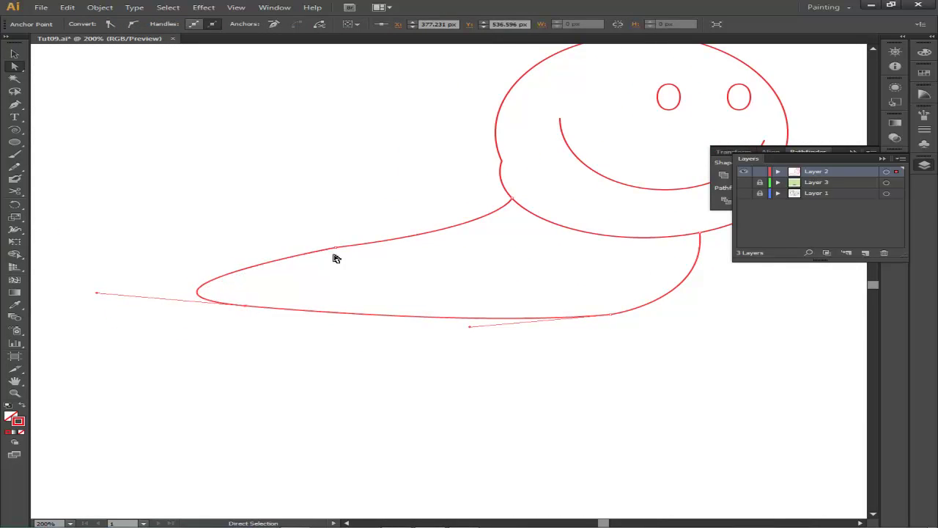
{"action": "left_click", "coordinate": [744, 192]}
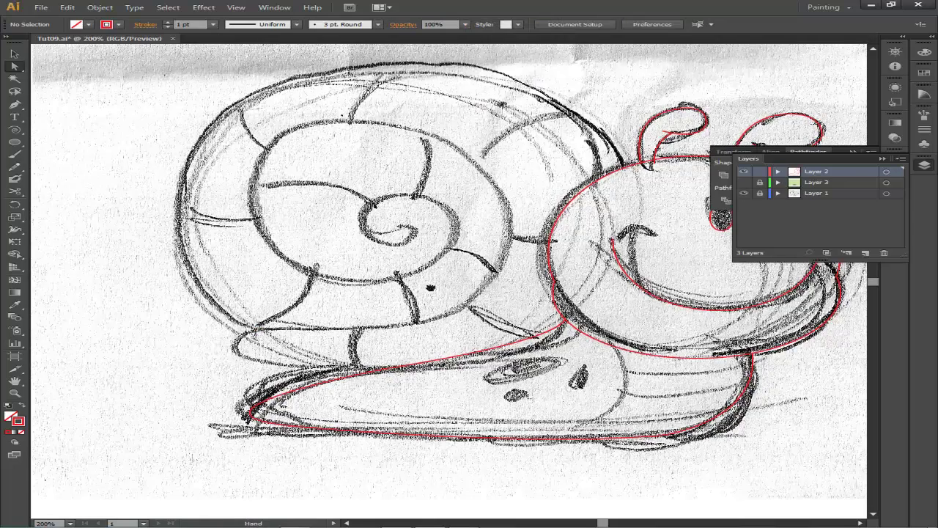
- Draw an ellipse around the shell and fit it to the sketch
{"action": "key", "text": "ctrl+1"}
{"action": "left_click_drag", "start_coordinate": [276, 170], "coordinate": [489, 317]}
{"action": "key", "text": "v"}
{"action": "left_click_drag", "start_coordinate": [279, 245], "coordinate": [282, 246]}
{"action": "left_click_drag", "start_coordinate": [398, 166], "coordinate": [401, 167]}
{"action": "left_click_drag", "start_coordinate": [400, 327], "coordinate": [400, 324]}
{"action": "left_click", "coordinate": [173, 207]}
- Draw a spiral, reflect it, and move it inside the shell
{"action": "left_click_drag", "start_coordinate": [184, 141], "coordinate": [207, 171]}
{"action": "key", "text": "v"}
{"action": "right_click", "coordinate": [150, 133]}
{"action": "left_click", "coordinate": [359, 317]}
{"action": "left_click_drag", "start_coordinate": [45, 132], "coordinate": [324, 246]}
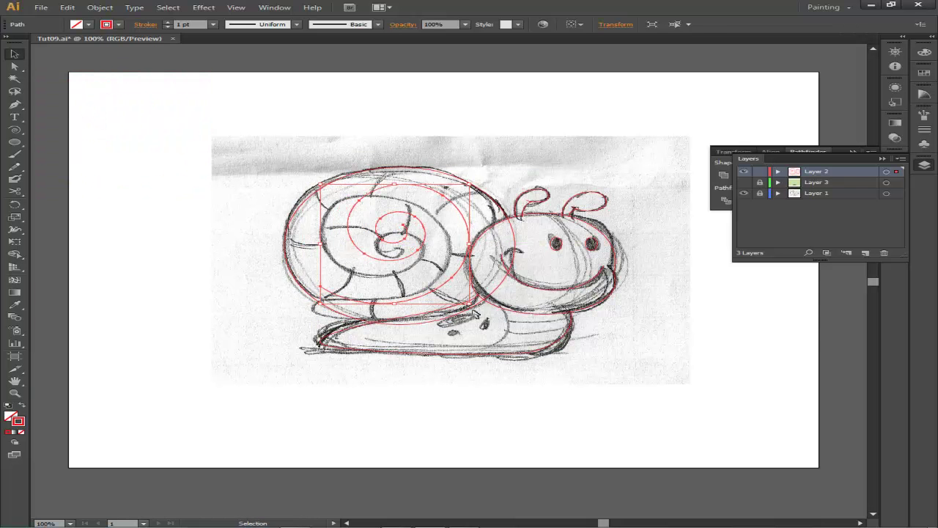
- Pen-draw several curved stripes across the snail's neck
{"action": "left_click", "coordinate": [203, 259]}
{"action": "left_click", "coordinate": [743, 192]}
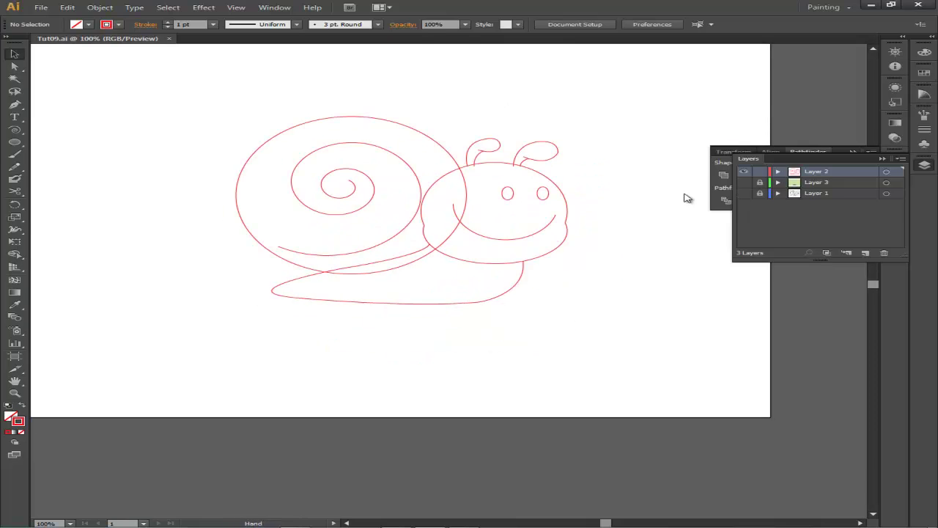
{"action": "left_click", "coordinate": [743, 193]}
{"action": "key", "text": "ctrl+plus"}
{"action": "left_click_drag", "start_coordinate": [503, 150], "coordinate": [450, 244]}
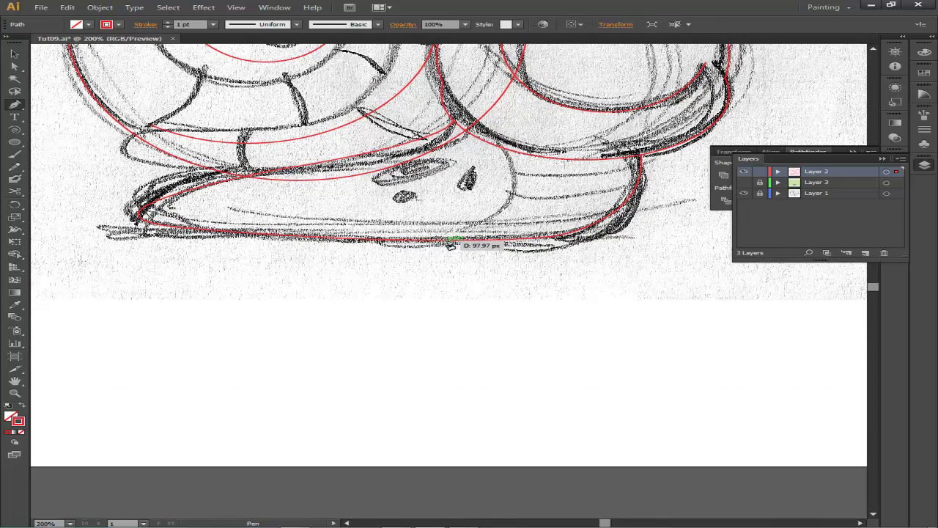
{"action": "left_click_drag", "start_coordinate": [355, 271], "coordinate": [360, 272]}
{"action": "left_click_drag", "start_coordinate": [641, 157], "coordinate": [645, 167]}
{"action": "left_click_drag", "start_coordinate": [707, 151], "coordinate": [28, 103]}
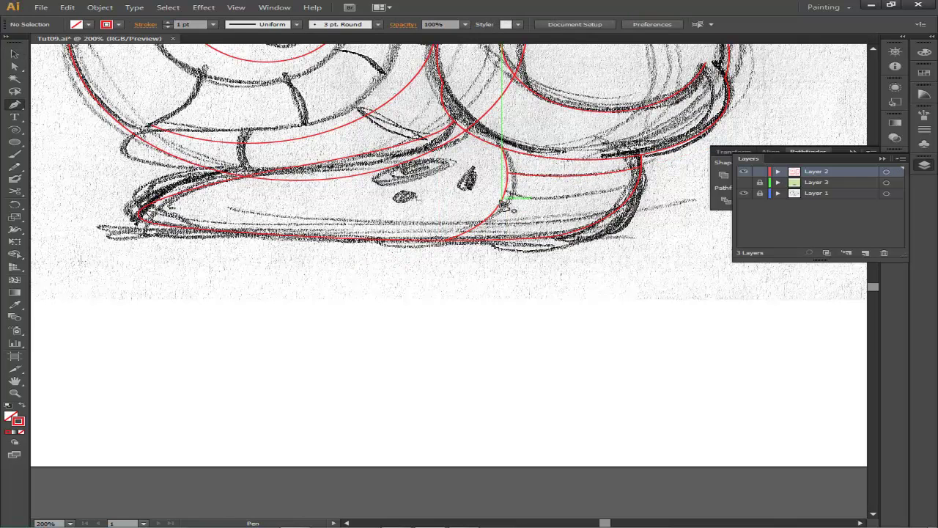
{"action": "left_click_drag", "start_coordinate": [488, 228], "coordinate": [618, 216]}
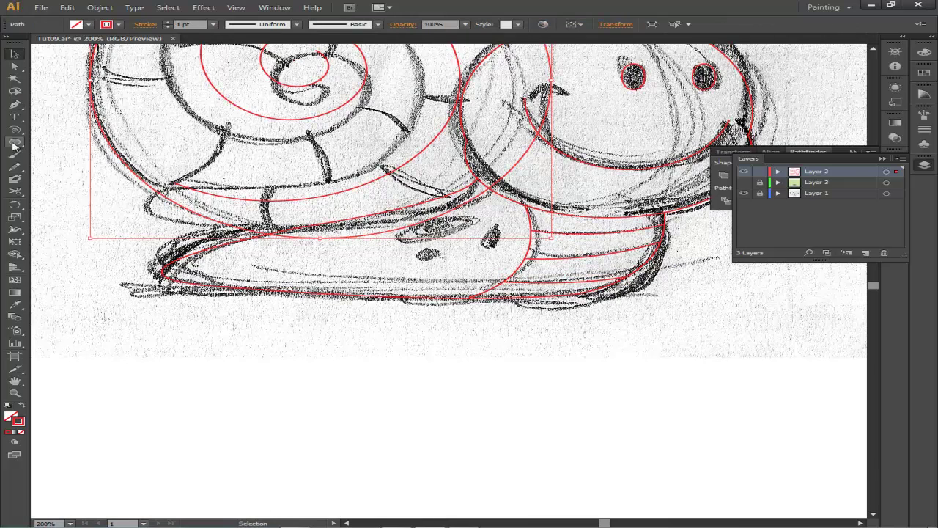
- Add oval spots on the body, hide the sketch, and select all the line art
{"action": "key", "text": "l"}
{"action": "mouse_move", "coordinate": [394, 237]}
{"action": "left_mouse_down"}
{"action": "mouse_move", "coordinate": [460, 250]}
{"action": "mouse_move", "coordinate": [479, 236]}
{"action": "left_mouse_up"}
{"action": "left_click_drag", "start_coordinate": [407, 249], "coordinate": [478, 247]}
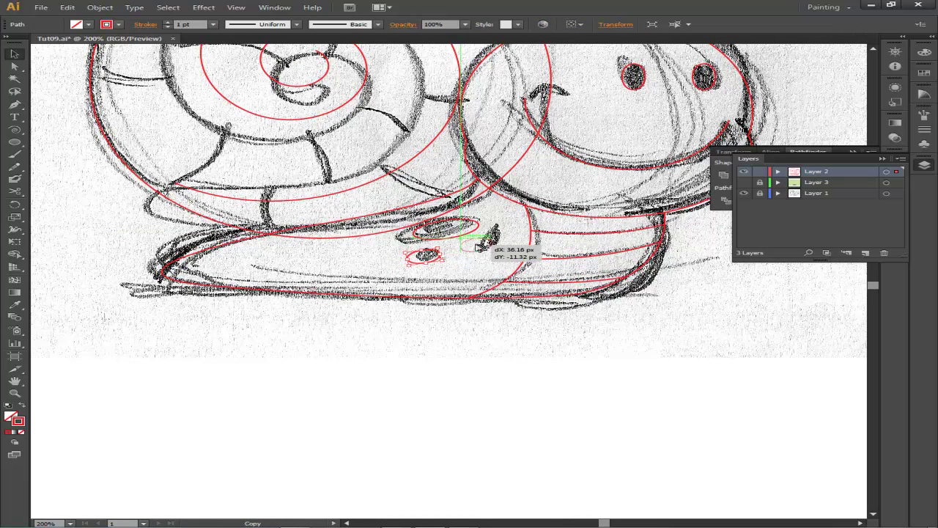
{"action": "left_click", "coordinate": [534, 359]}
{"action": "key", "text": "ctrl+shift+w"}
{"action": "key", "text": "ctrl+minus"}
{"action": "key", "text": "ctrl+minus"}
{"action": "key", "text": "ctrl+minus"}
{"action": "key", "text": "ctrl+plus"}
{"action": "key", "text": "ctrl+plus"}
{"action": "key", "text": "ctrl+plus"}
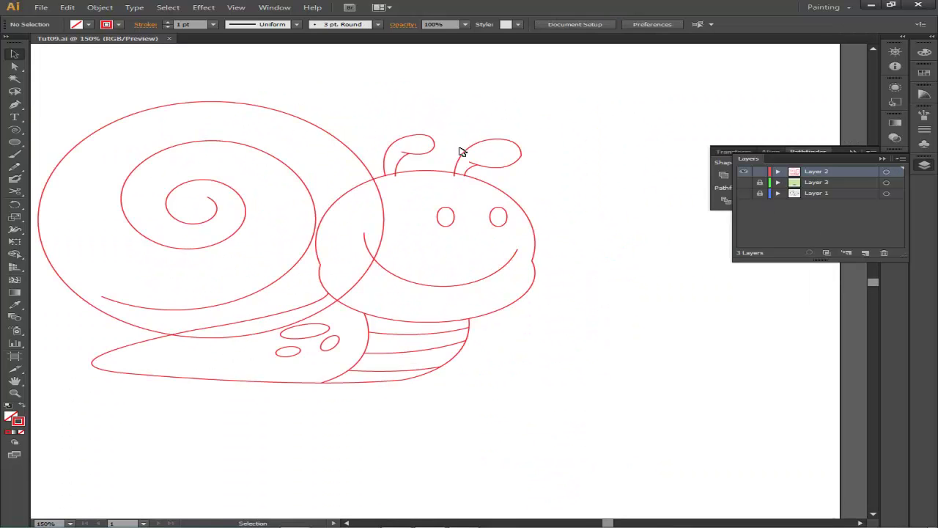
{"action": "key", "text": "ctrl+minus"}
{"action": "key", "text": "ctrl+a"}
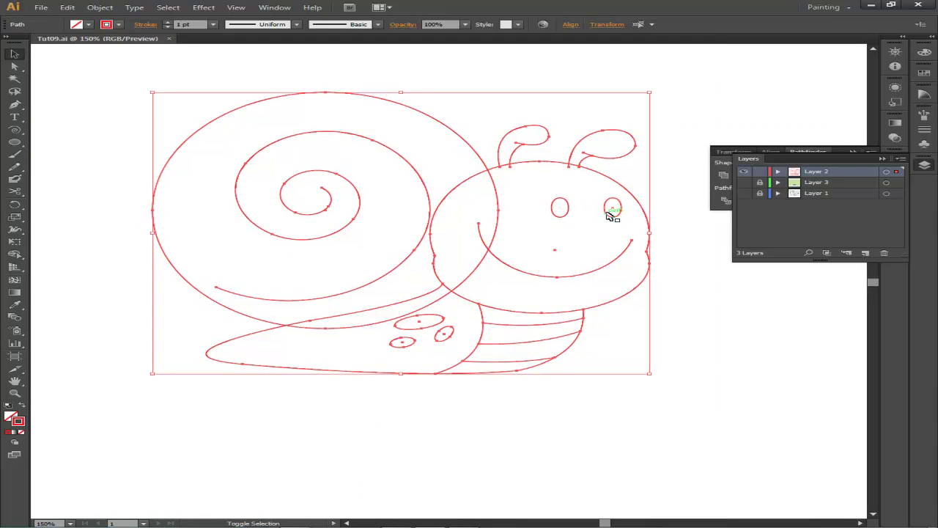
- Set the outlines to a 5 pt stroke with a tapered width profile
{"action": "left_click", "coordinate": [167, 22]}
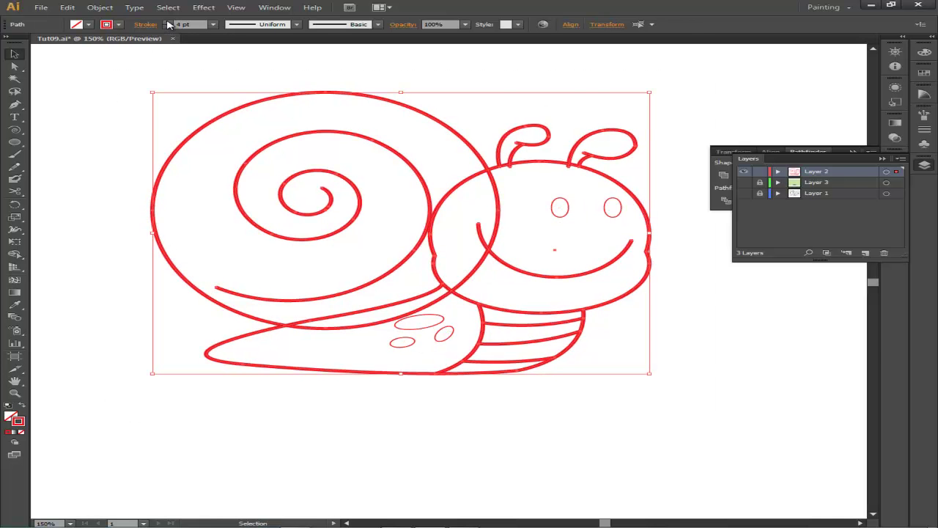
{"action": "left_click", "coordinate": [296, 25]}
{"action": "left_click", "coordinate": [289, 80]}
{"action": "left_click", "coordinate": [620, 88]}
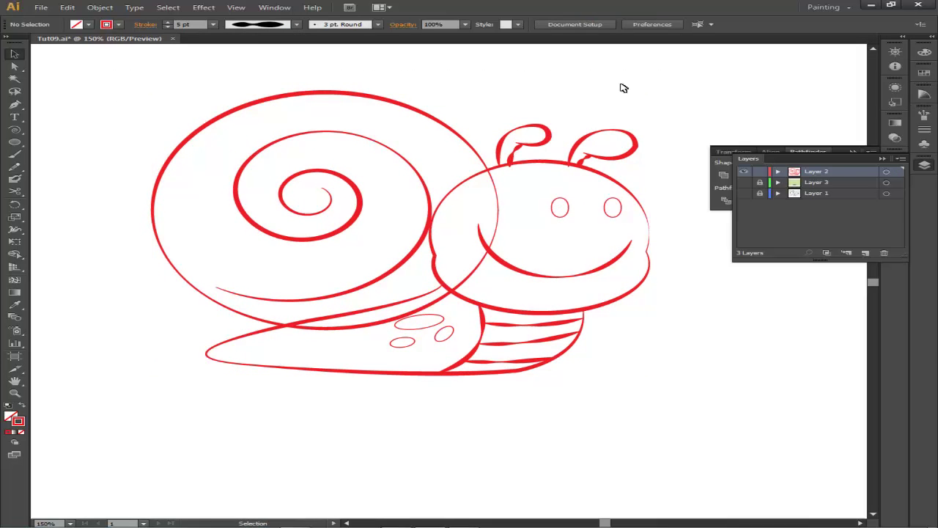
- Try width profiles on the head outline and apply a tapered one
{"action": "left_click_drag", "start_coordinate": [622, 187], "coordinate": [594, 150]}
{"action": "left_click", "coordinate": [593, 151]}
{"action": "left_click", "coordinate": [297, 25]}
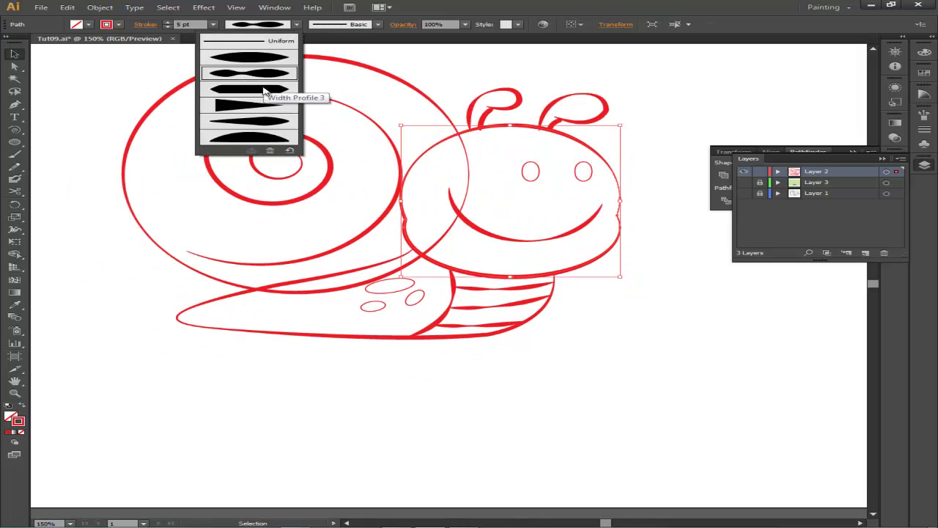
{"action": "left_click", "coordinate": [503, 64]}
{"action": "left_click", "coordinate": [594, 151]}
{"action": "left_click", "coordinate": [297, 24]}
{"action": "left_click", "coordinate": [287, 60]}
{"action": "left_click", "coordinate": [297, 24]}
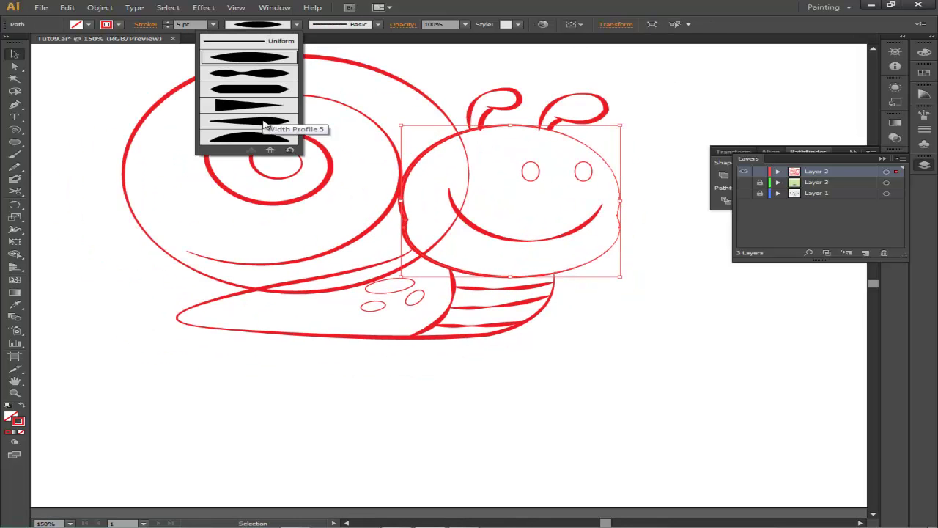
- Give the neck stripes a tapered width profile
{"action": "left_click", "coordinate": [272, 122]}
{"action": "left_click_drag", "start_coordinate": [272, 121], "coordinate": [310, 96]}
{"action": "left_click", "coordinate": [561, 281]}
{"action": "left_click", "coordinate": [263, 31]}
{"action": "left_click", "coordinate": [728, 300]}
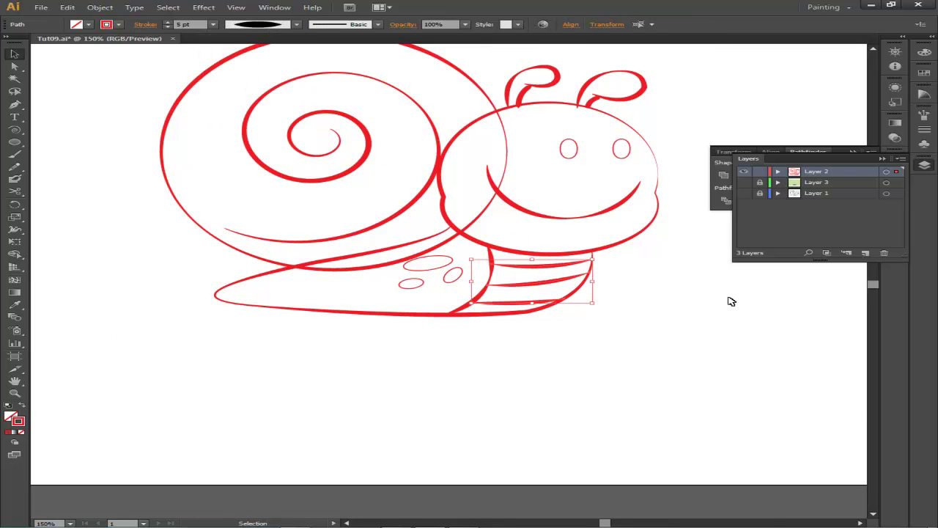
{"action": "left_click", "coordinate": [676, 321]}
{"action": "scroll", "coordinate": [676, 321], "scroll_direction": "up", "scroll_amount": 2}
- Apply a tapered width to the shell outline and select the whole snail
{"action": "left_click", "coordinate": [344, 79]}
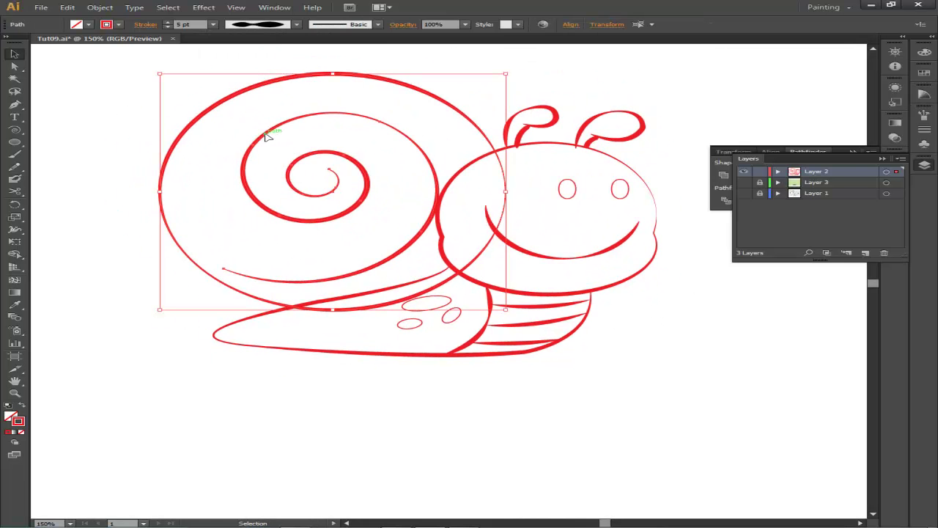
{"action": "left_click", "coordinate": [662, 374]}
{"action": "key", "text": "ctrl+minus"}
{"action": "key", "text": "ctrl+minus"}
{"action": "left_click_drag", "start_coordinate": [260, 153], "coordinate": [594, 339]}
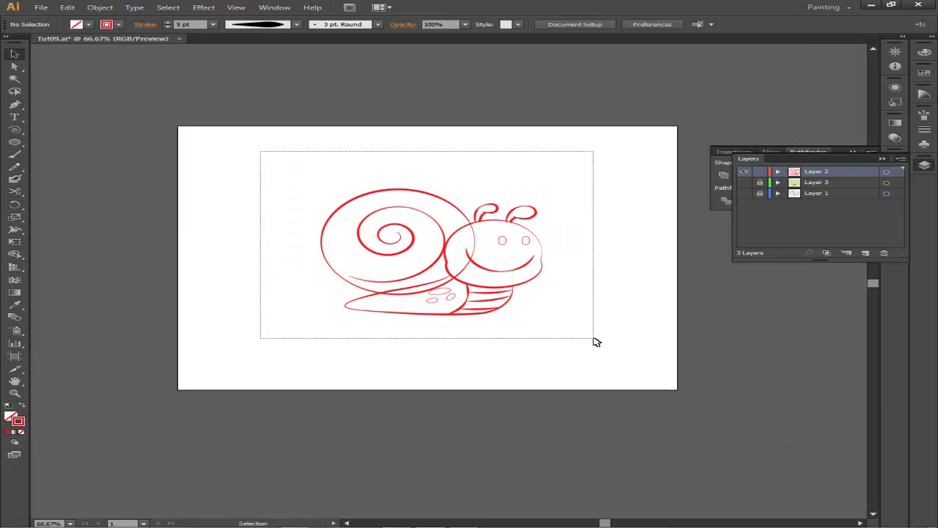
- Set every outline in the drawing to a black stroke
{"action": "left_click", "coordinate": [924, 73]}
{"action": "left_click", "coordinate": [763, 77]}
{"action": "left_click", "coordinate": [612, 165]}
{"action": "key", "text": "ctrl+plus"}
{"action": "key", "text": "ctrl+plus"}
- Give the smile a thick tapered width profile
{"action": "left_click", "coordinate": [473, 236]}
{"action": "left_click", "coordinate": [271, 24]}
{"action": "left_click", "coordinate": [251, 63]}
{"action": "left_click", "coordinate": [656, 281]}
- Fill the head and both antennae with orange
{"action": "left_click", "coordinate": [637, 256]}
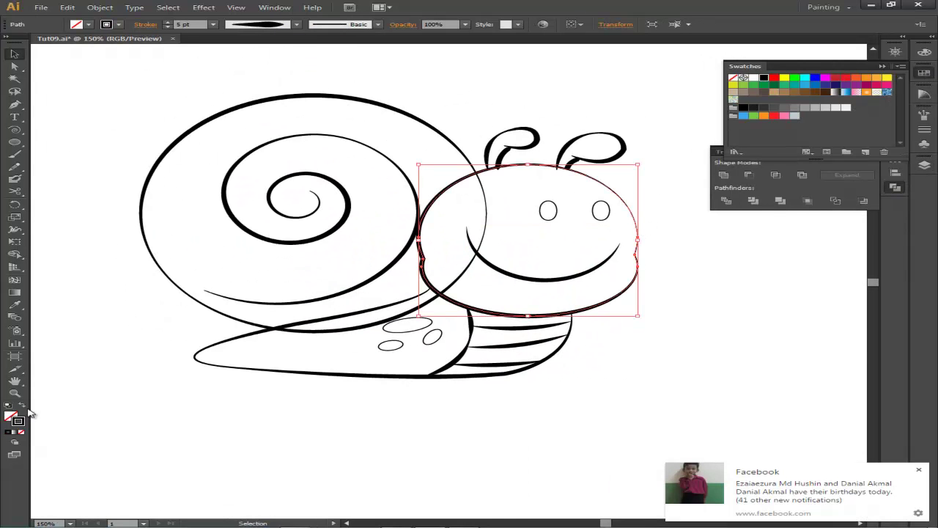
{"action": "left_click", "coordinate": [877, 82]}
{"action": "left_click", "coordinate": [553, 73]}
{"action": "left_click", "coordinate": [513, 139]}
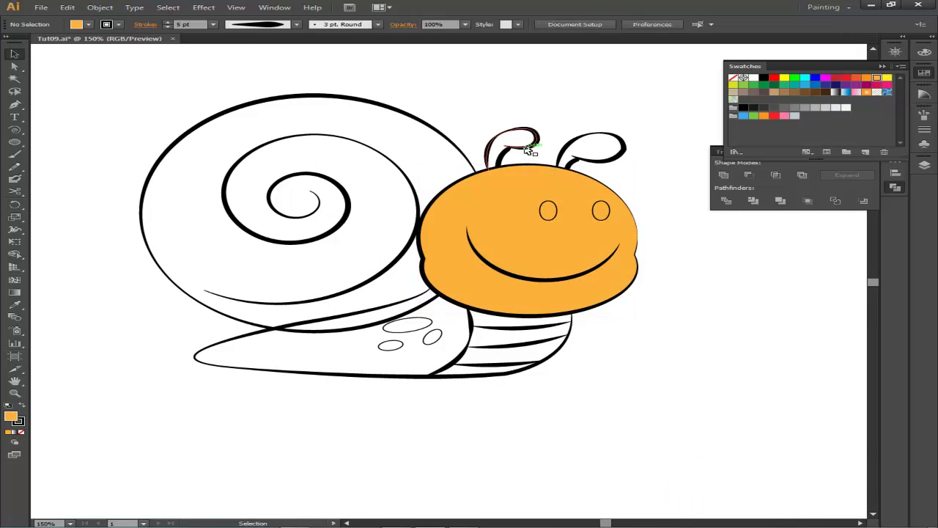
{"action": "left_click", "coordinate": [877, 77]}
{"action": "left_click", "coordinate": [601, 142]}
{"action": "left_click", "coordinate": [877, 77]}
- Fill the outer shell blue and give the shell spiral a red stroke
{"action": "left_click", "coordinate": [448, 139]}
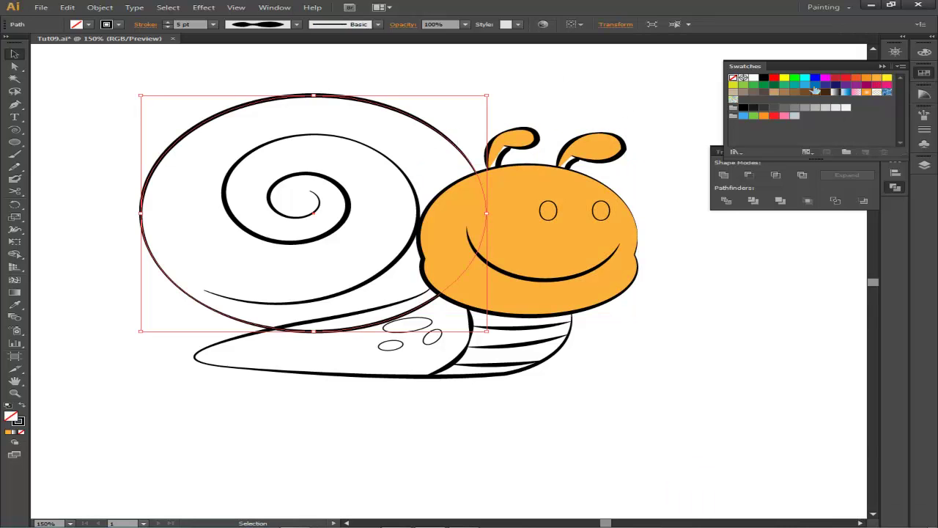
{"action": "left_click", "coordinate": [815, 86]}
{"action": "left_click", "coordinate": [593, 81]}
{"action": "left_click", "coordinate": [398, 159]}
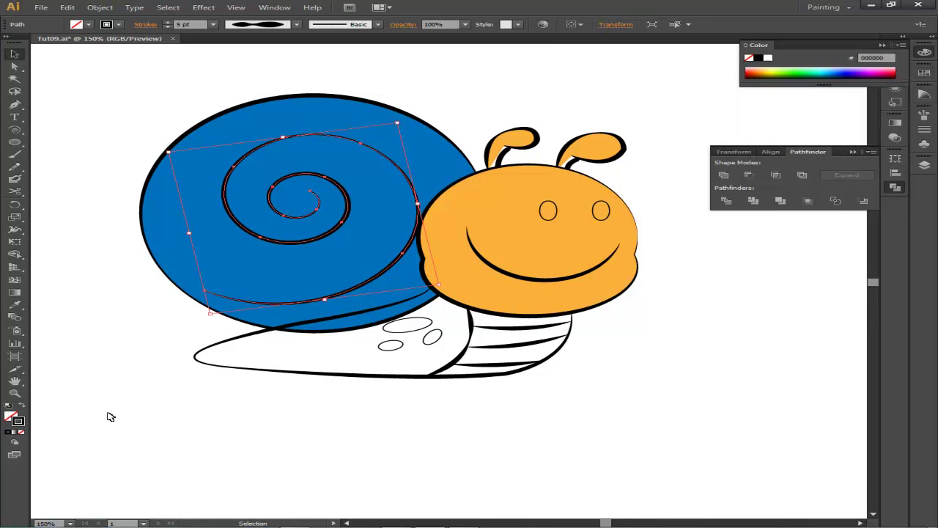
{"action": "left_click", "coordinate": [774, 77]}
{"action": "left_click", "coordinate": [566, 104]}
- Fill the snail's body outline with orange
{"action": "left_click", "coordinate": [466, 376]}
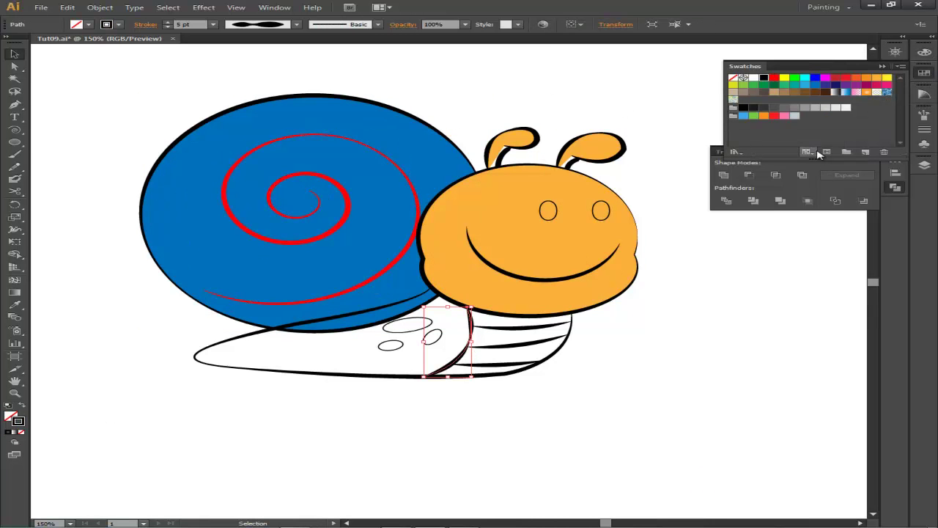
{"action": "left_click", "coordinate": [264, 56]}
{"action": "left_click", "coordinate": [392, 379]}
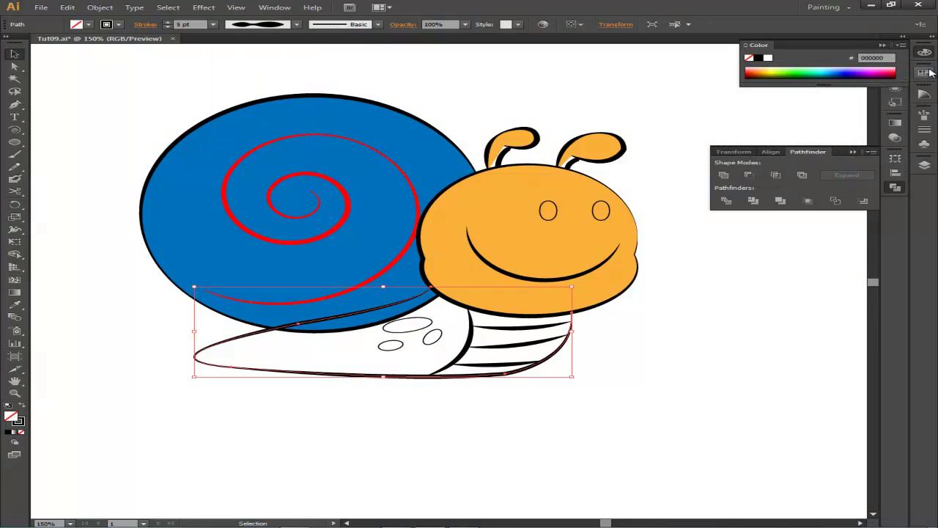
{"action": "left_click", "coordinate": [876, 76]}
{"action": "left_click", "coordinate": [661, 84]}
- Recolour the body spots a darker orange
{"action": "left_click_drag", "start_coordinate": [489, 96], "coordinate": [579, 155]}
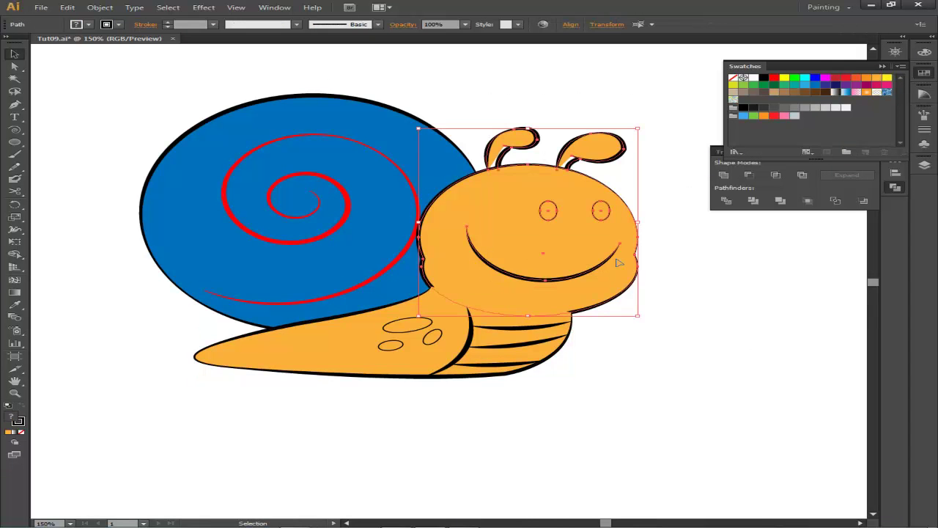
{"action": "left_click", "coordinate": [580, 369]}
{"action": "left_click", "coordinate": [430, 331]}
{"action": "left_click", "coordinate": [406, 350], "text": "shift"}
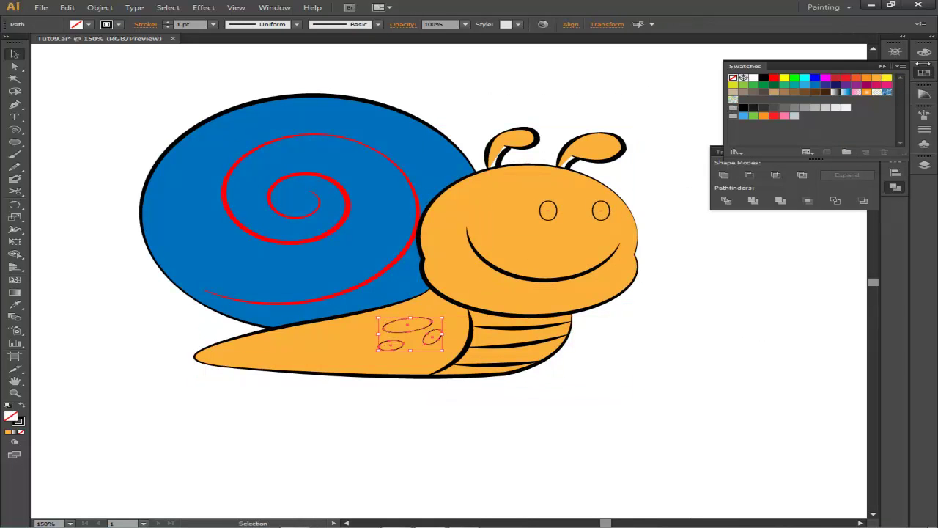
{"action": "left_click", "coordinate": [18, 421]}
- Make both eyes a solid black fill with no stroke
{"action": "left_click", "coordinate": [681, 388]}
{"action": "scroll", "coordinate": [689, 381], "scroll_direction": "up", "scroll_amount": 1}
{"action": "left_click", "coordinate": [556, 234]}
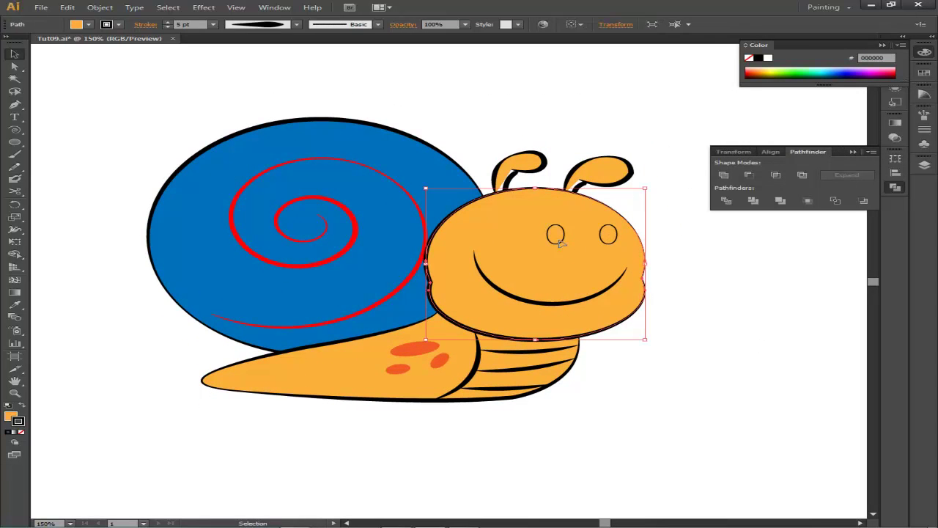
{"action": "left_click", "coordinate": [610, 247], "text": "shift"}
{"action": "key", "text": "shift+x"}
- Move the right eye closer to the left and shift the left eye slightly left
{"action": "left_click", "coordinate": [611, 243], "text": "shift"}
{"action": "left_click_drag", "start_coordinate": [581, 239], "coordinate": [529, 238]}
{"action": "left_click", "coordinate": [557, 242], "text": "shift"}
{"action": "left_click", "coordinate": [562, 233]}
{"action": "left_click", "coordinate": [745, 268]}
{"action": "left_click", "coordinate": [747, 260]}
{"action": "scroll", "coordinate": [704, 278], "scroll_direction": "up", "scroll_amount": 1}
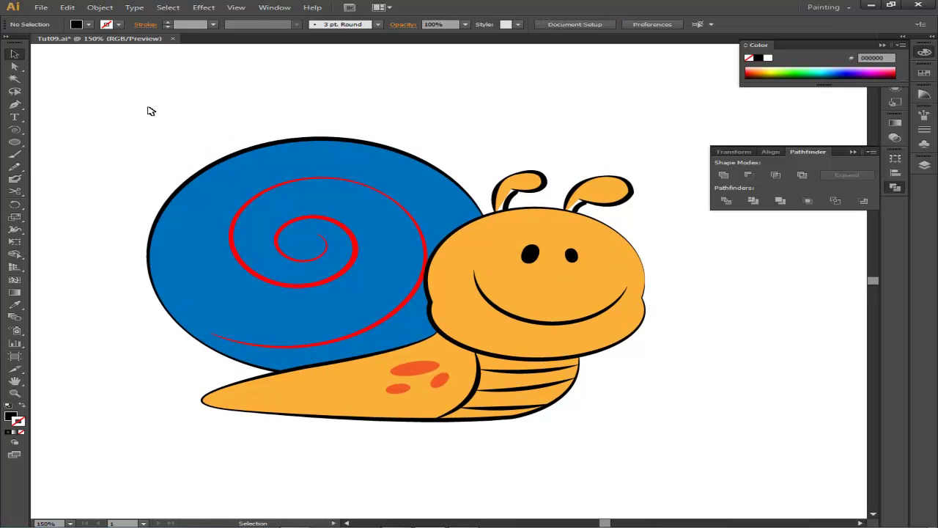
{"action": "scroll", "coordinate": [151, 110], "scroll_direction": "down", "scroll_amount": 3}
{"action": "scroll", "coordinate": [306, 56], "scroll_direction": "up", "scroll_amount": 1}
{"action": "left_click", "coordinate": [247, 173]}
- Make a narrower, outline-free copy of the shell blended with Multiply
{"action": "left_click_drag", "start_coordinate": [200, 195], "coordinate": [229, 194]}
{"action": "left_click", "coordinate": [22, 432]}
{"action": "key", "text": "ctrl+shift+F10"}
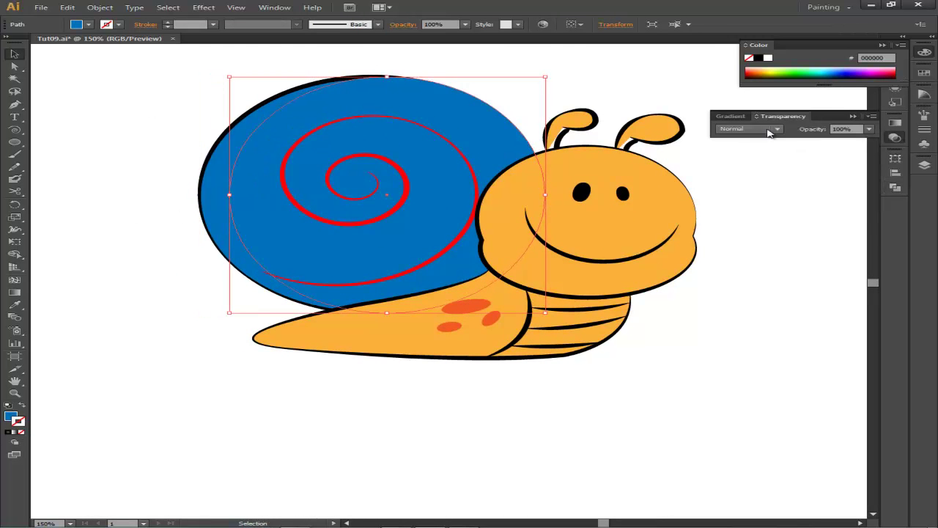
{"action": "left_click", "coordinate": [770, 129]}
{"action": "left_click", "coordinate": [762, 153]}
{"action": "left_click_drag", "start_coordinate": [545, 194], "coordinate": [510, 193]}
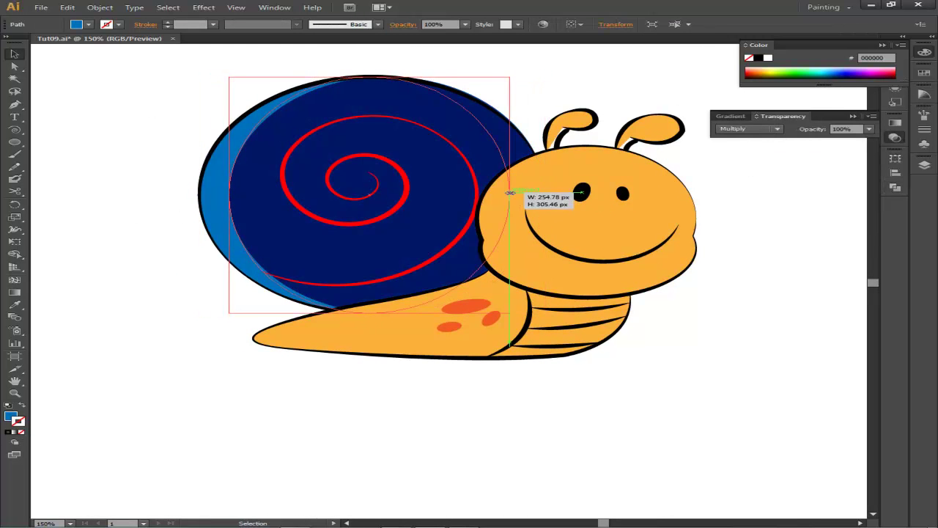
{"action": "left_click", "coordinate": [764, 128]}
{"action": "left_click", "coordinate": [759, 226]}
- Draw orange shading shapes down the neck and along the tail underside
{"action": "left_click", "coordinate": [613, 95]}
{"action": "mouse_move", "coordinate": [549, 88]}
{"action": "left_mouse_down"}
{"action": "mouse_move", "coordinate": [498, 113]}
{"action": "mouse_move", "coordinate": [571, 50]}
{"action": "left_mouse_up"}
{"action": "left_click_drag", "start_coordinate": [701, 209], "coordinate": [603, 203]}
{"action": "key", "text": "p"}
{"action": "left_click", "coordinate": [447, 214]}
{"action": "left_click", "coordinate": [549, 219]}
{"action": "left_click_drag", "start_coordinate": [480, 278], "coordinate": [449, 288]}
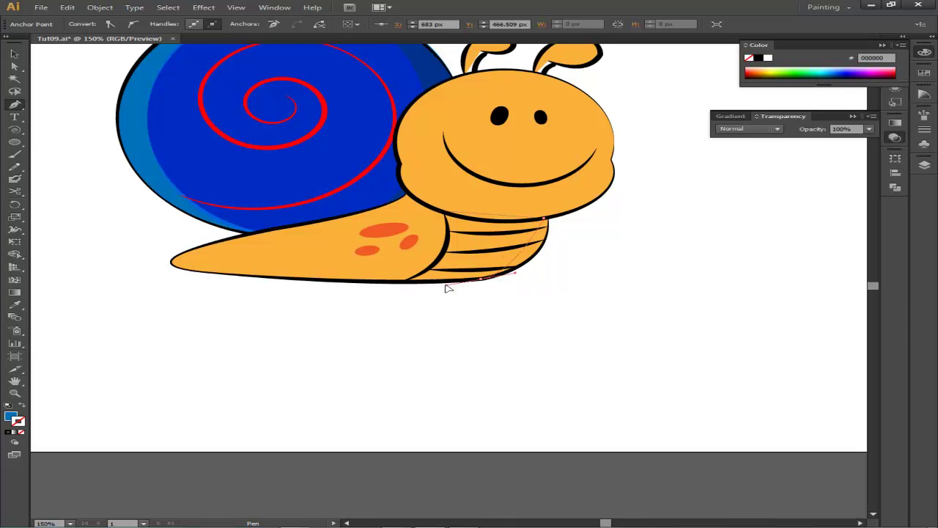
{"action": "left_click", "coordinate": [414, 282]}
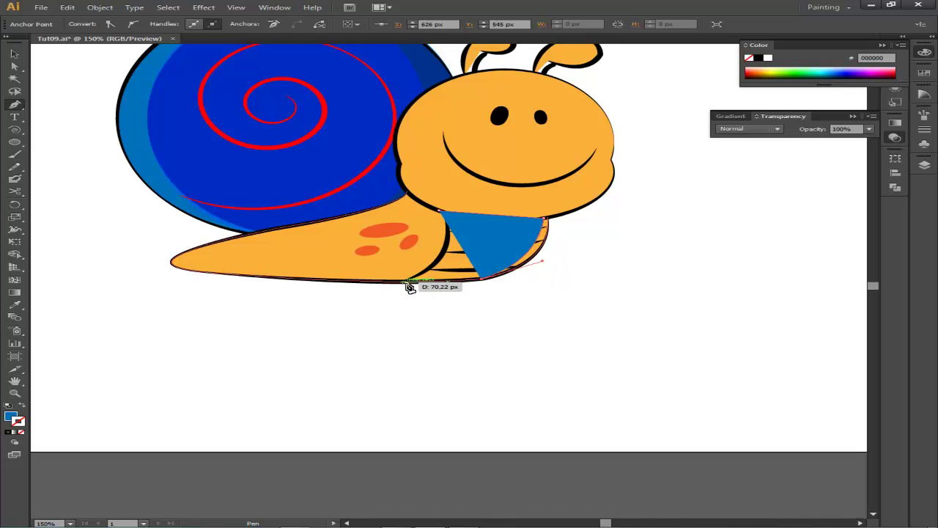
{"action": "left_click_drag", "start_coordinate": [442, 214], "coordinate": [401, 181]}
{"action": "key", "text": "i"}
{"action": "left_click", "coordinate": [924, 73]}
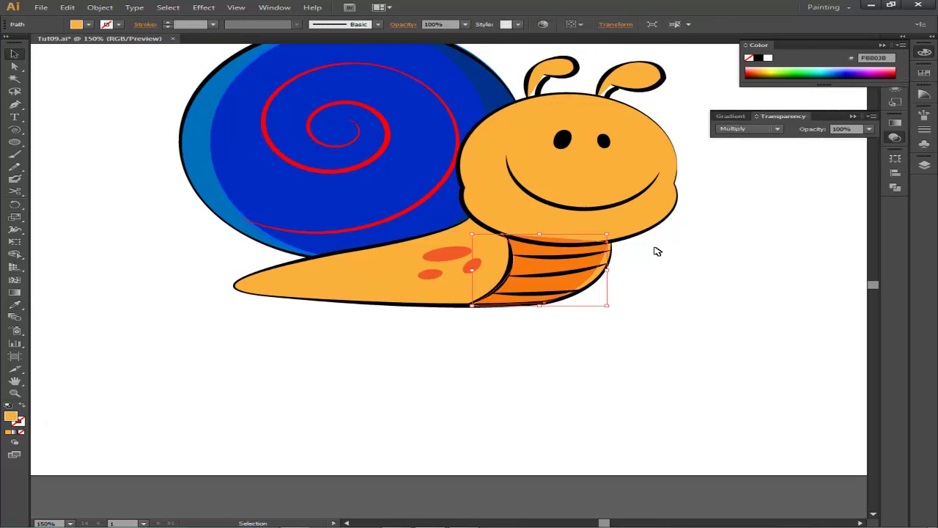
{"action": "left_click_drag", "start_coordinate": [476, 305], "coordinate": [509, 294]}
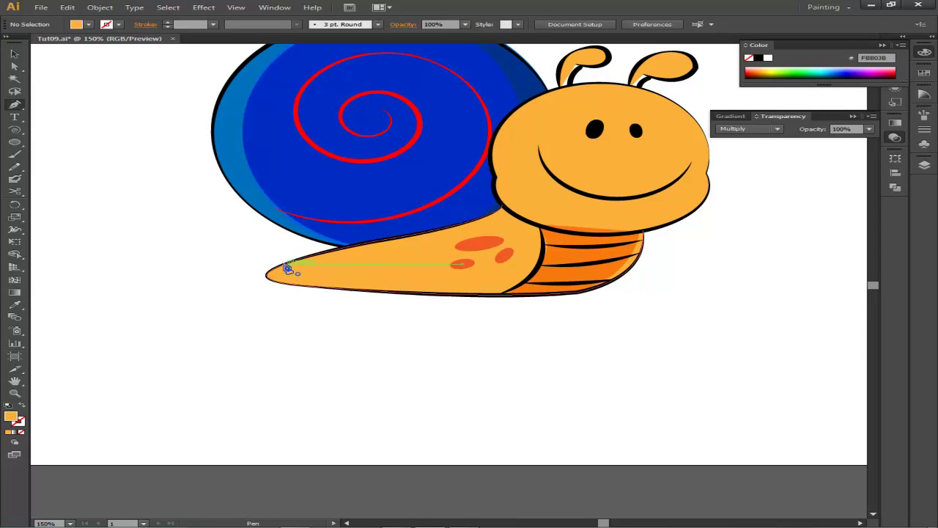
{"action": "left_click_drag", "start_coordinate": [311, 291], "coordinate": [301, 292]}
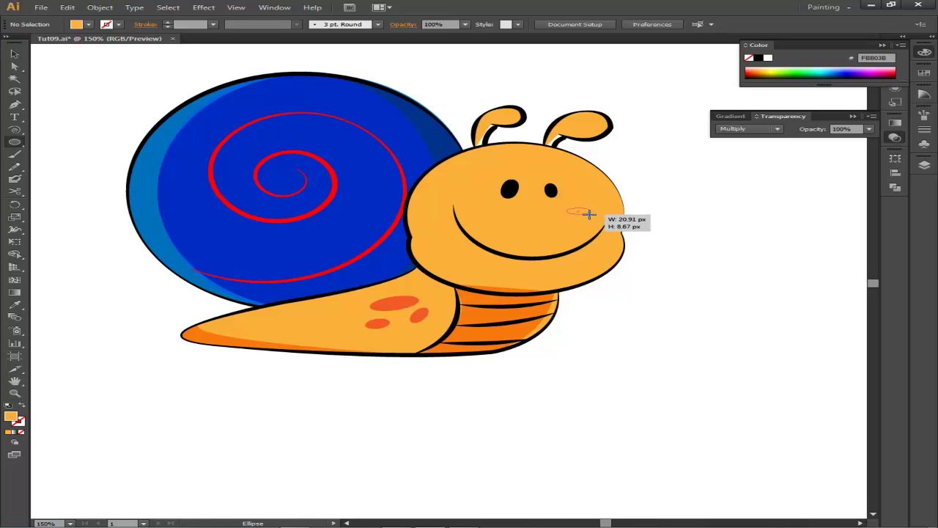
- Draw an F15A24 blush oval on one cheek and copy it to the other
{"action": "key", "text": "i"}
{"action": "left_click_drag", "start_coordinate": [589, 214], "coordinate": [477, 207]}
{"action": "left_click", "coordinate": [385, 329]}
{"action": "left_click", "coordinate": [15, 53]}
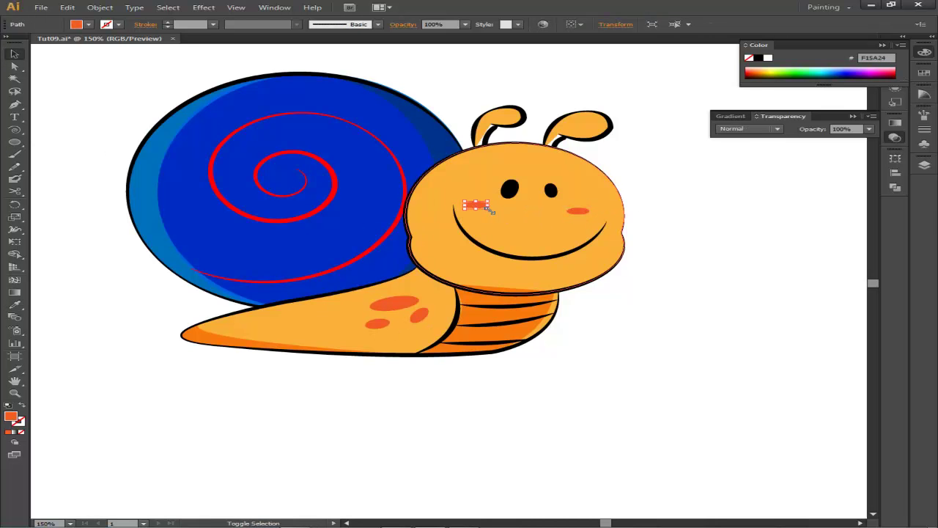
{"action": "left_click_drag", "start_coordinate": [601, 202], "coordinate": [608, 249]}
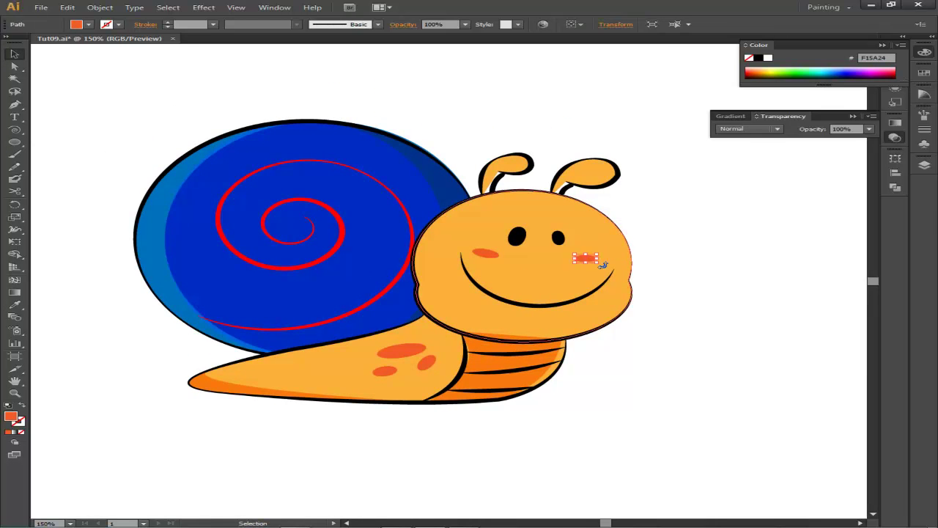
{"action": "key", "text": "ctrl+equal"}
{"action": "key", "text": "ctrl+equal"}
- Adjust the eyes' positions slightly on the face
{"action": "left_click", "coordinate": [524, 289]}
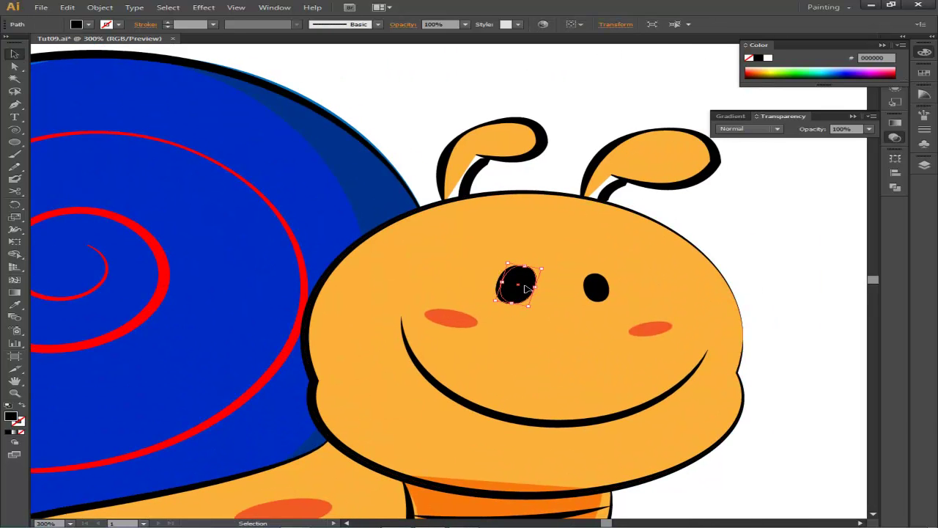
{"action": "key", "text": "v"}
{"action": "left_click", "coordinate": [368, 86]}
{"action": "left_click_drag", "start_coordinate": [607, 287], "coordinate": [608, 288]}
{"action": "key", "text": "ctrl+minus"}
{"action": "key", "text": "ctrl+minus"}
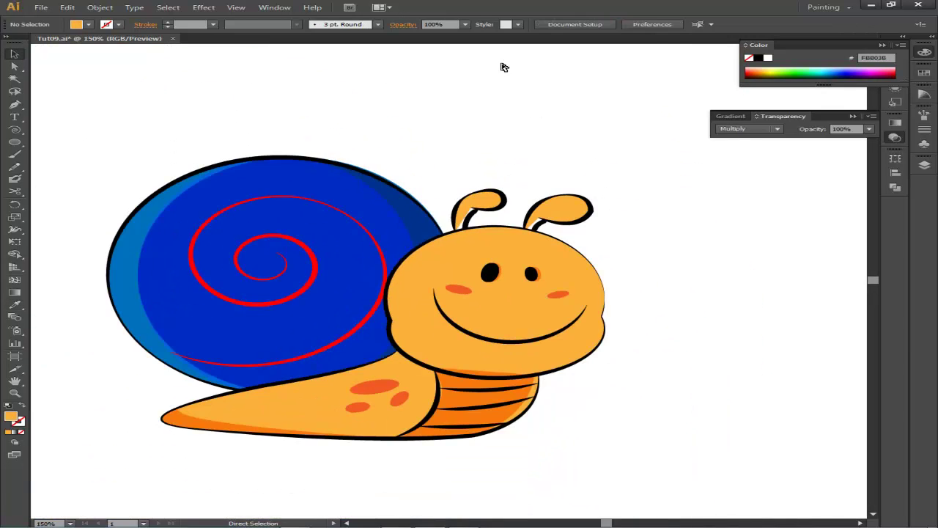
{"action": "key", "text": "ctrl+equal"}
{"action": "key", "text": "ctrl+equal"}
- Nudge the shell spiral slightly left and colour it pure red FF0000
{"action": "left_click", "coordinate": [474, 268]}
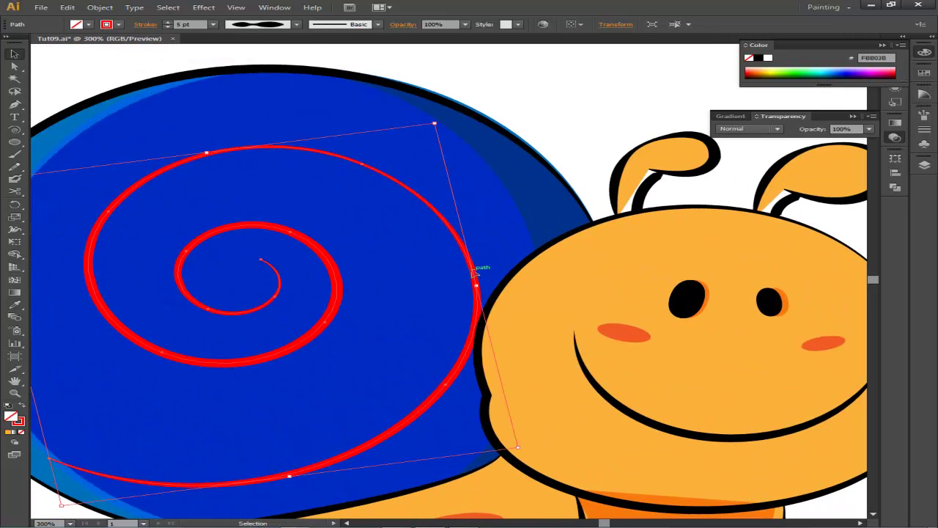
{"action": "left_click_drag", "start_coordinate": [474, 269], "coordinate": [468, 270]}
{"action": "left_click", "coordinate": [924, 94]}
{"action": "left_click", "coordinate": [924, 73]}
{"action": "left_click", "coordinate": [924, 72]}
{"action": "left_click", "coordinate": [924, 72]}
{"action": "left_click", "coordinate": [924, 94]}
{"action": "left_click", "coordinate": [842, 101]}
{"action": "left_click", "coordinate": [861, 101]}
{"action": "left_click", "coordinate": [665, 397]}
{"action": "left_click", "coordinate": [924, 94]}
- Set the spiral's blend mode to Multiply
{"action": "left_click", "coordinate": [747, 128]}
{"action": "left_click", "coordinate": [742, 227]}
{"action": "left_click", "coordinate": [747, 129]}
{"action": "left_click", "coordinate": [742, 164]}
{"action": "left_click", "coordinate": [628, 120]}
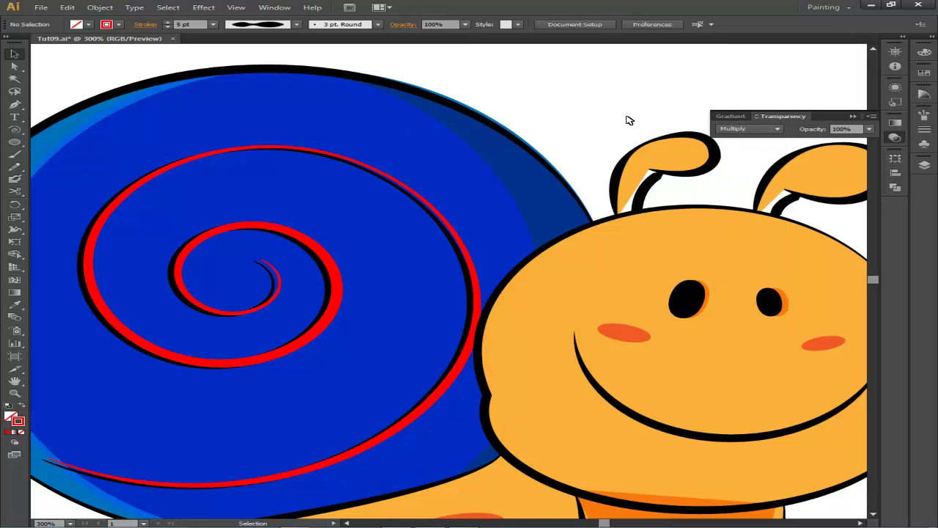
{"action": "key", "text": "ctrl+minus"}
{"action": "key", "text": "ctrl+minus"}
{"action": "scroll", "coordinate": [463, 150], "scroll_direction": "up", "scroll_amount": 4}
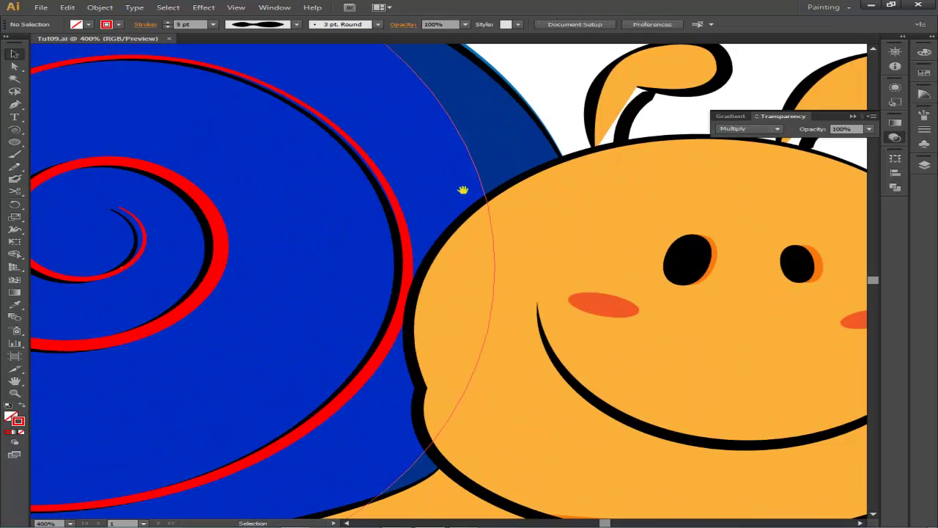
{"action": "left_click_drag", "start_coordinate": [461, 190], "coordinate": [387, 356]}
- Draw a curved pen path and a short highlight stroke on a body spot
{"action": "key", "text": "p"}
{"action": "left_click_drag", "start_coordinate": [550, 239], "coordinate": [546, 238]}
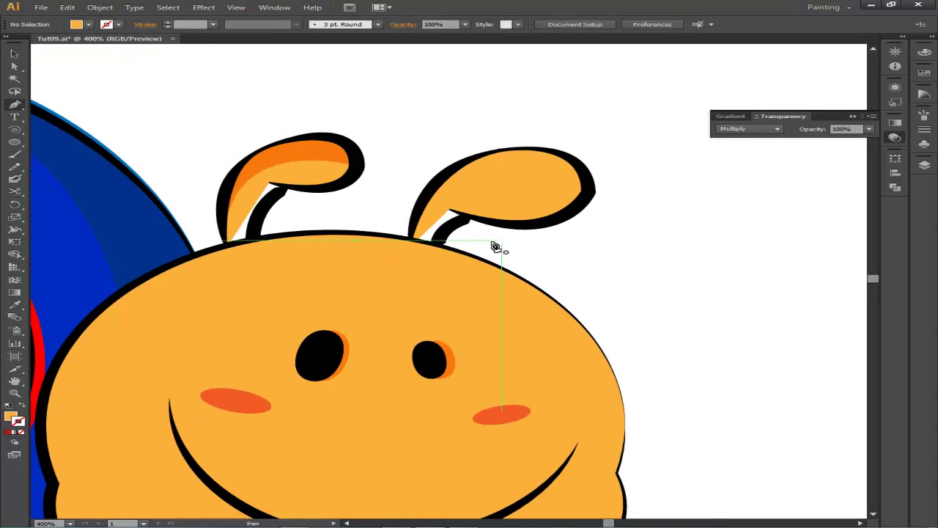
{"action": "left_click", "coordinate": [410, 236]}
{"action": "left_click_drag", "start_coordinate": [561, 155], "coordinate": [708, 182]}
{"action": "left_click", "coordinate": [580, 205]}
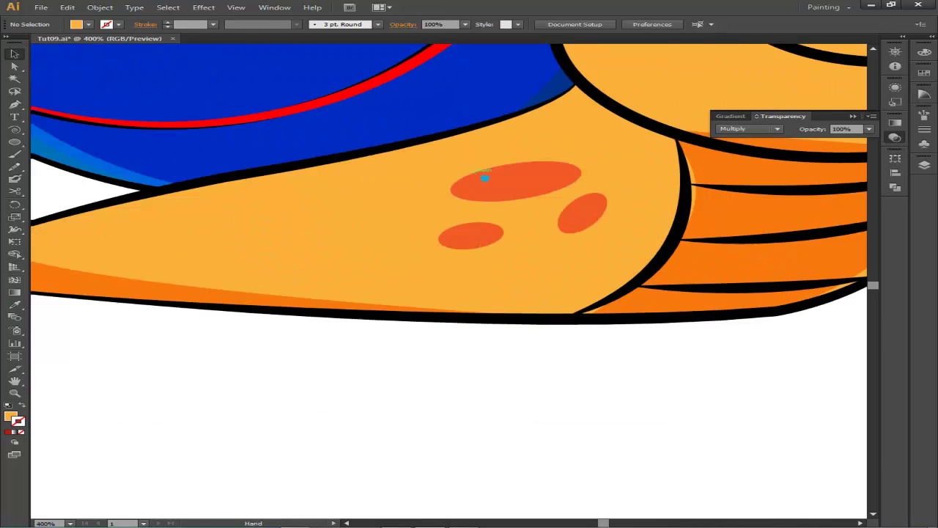
{"action": "left_click", "coordinate": [516, 172]}
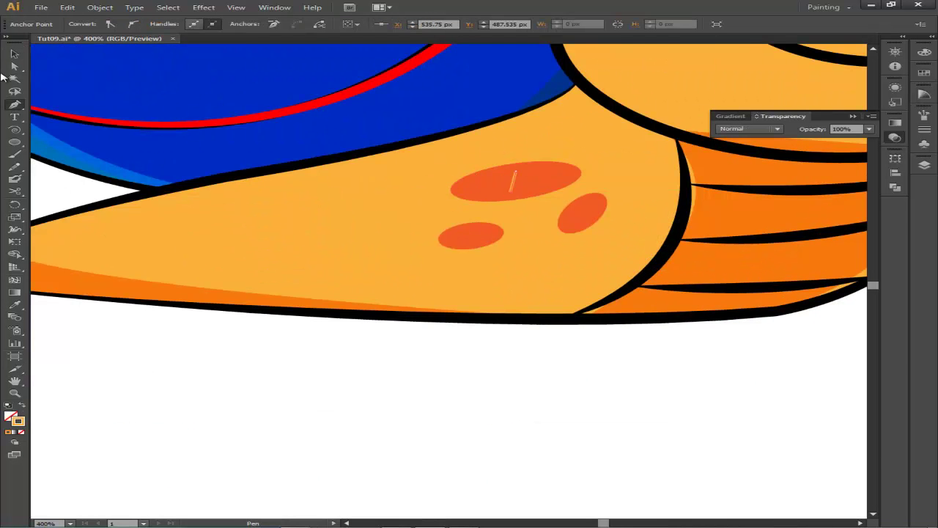
- Duplicate the highlight stroke onto the neighbouring and smaller orange spots
{"action": "left_click", "coordinate": [15, 54]}
{"action": "left_click", "coordinate": [513, 182]}
{"action": "left_click_drag", "start_coordinate": [514, 183], "coordinate": [546, 194]}
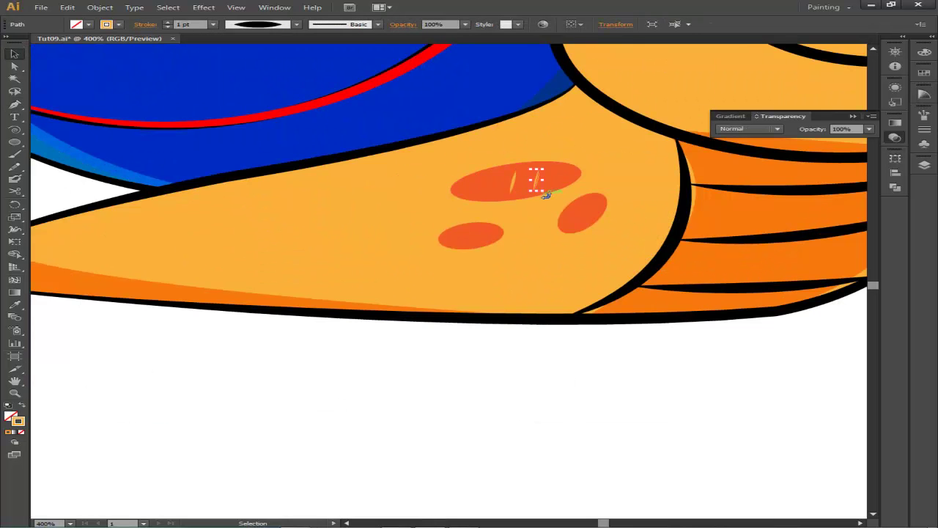
{"action": "left_click", "coordinate": [613, 385]}
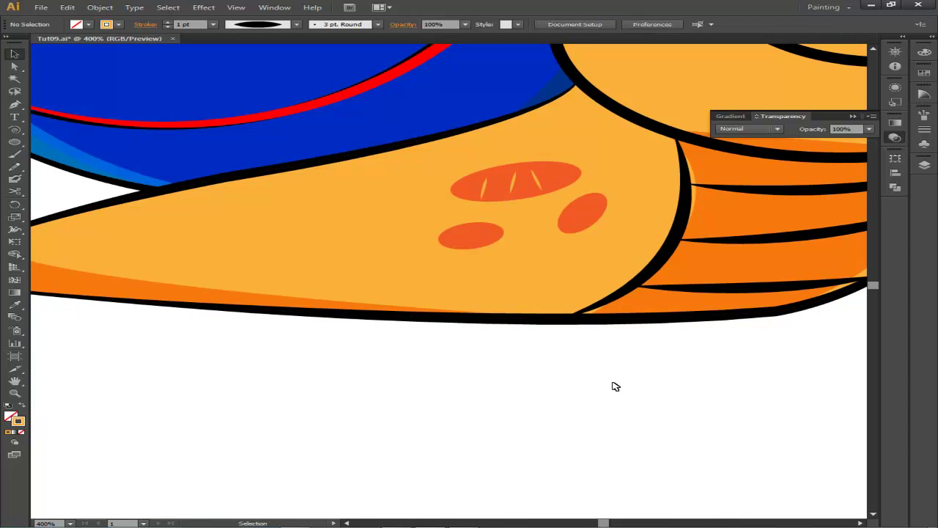
{"action": "scroll", "coordinate": [395, 189], "scroll_direction": "right", "scroll_amount": 3}
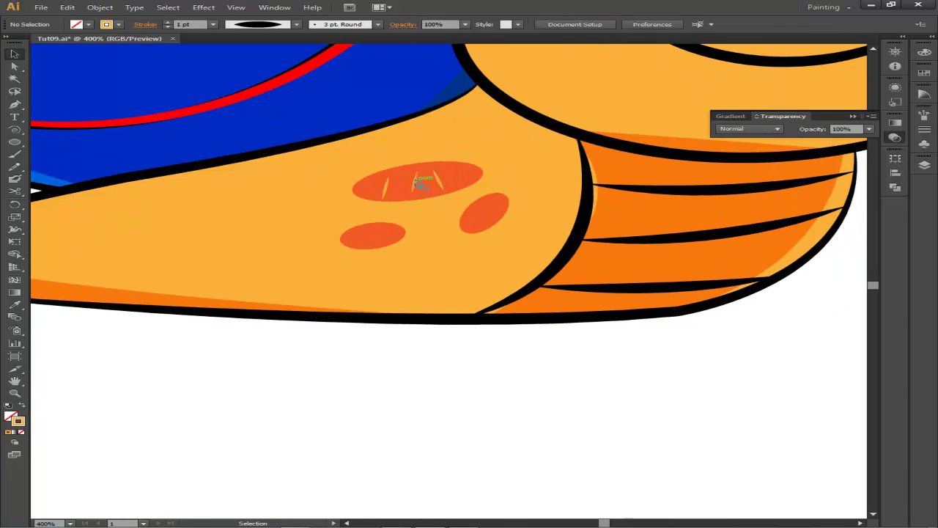
{"action": "left_click_drag", "start_coordinate": [364, 240], "coordinate": [362, 237]}
{"action": "key", "text": "ctrl+minus"}
{"action": "key", "text": "ctrl+minus"}
{"action": "key", "text": "ctrl+minus"}
{"action": "key", "text": "ctrl+minus"}
{"action": "key", "text": "ctrl+minus"}
- Draw a flat ellipse beneath the snail and send it behind the artwork
{"action": "key", "text": "l"}
{"action": "left_click_drag", "start_coordinate": [332, 233], "coordinate": [556, 251]}
{"action": "left_click", "coordinate": [22, 406]}
{"action": "right_click", "coordinate": [531, 247]}
{"action": "left_click", "coordinate": [718, 432]}
{"action": "left_click", "coordinate": [630, 290]}
- Fill the shadow ellipse gray with no stroke and set it to Multiply
{"action": "left_click", "coordinate": [532, 268]}
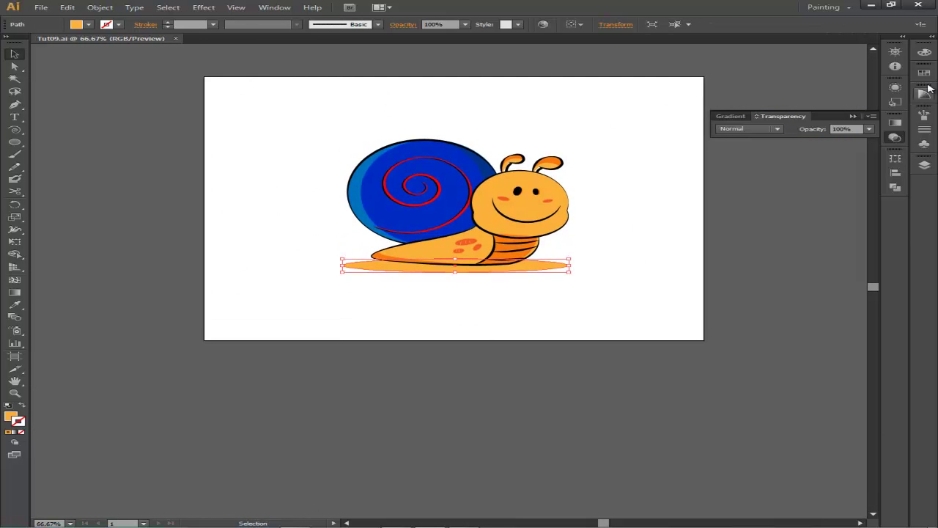
{"action": "left_click", "coordinate": [924, 94]}
{"action": "left_click", "coordinate": [794, 109]}
{"action": "key", "text": "shift+x"}
{"action": "left_click", "coordinate": [237, 278]}
{"action": "left_click", "coordinate": [534, 265]}
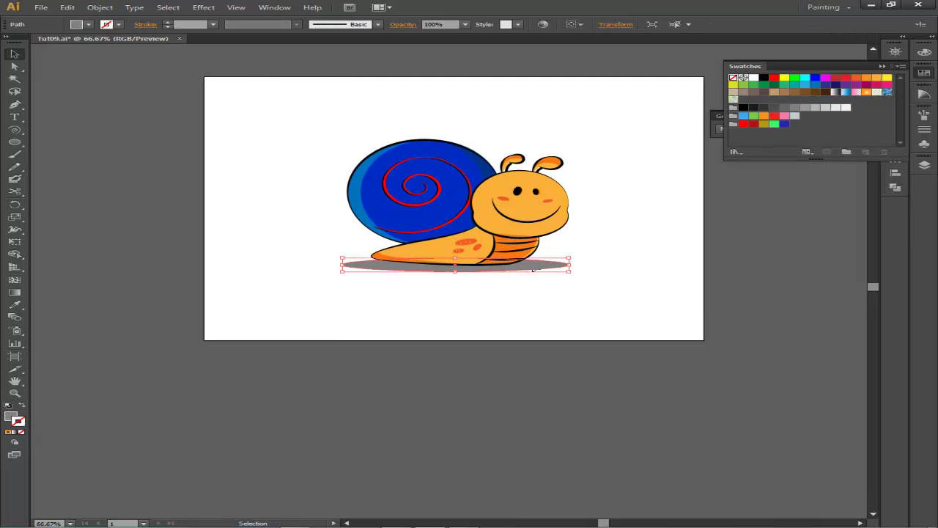
{"action": "key", "text": "ctrl+shift+F10"}
{"action": "left_click", "coordinate": [747, 128]}
{"action": "left_click", "coordinate": [733, 150]}
{"action": "left_click", "coordinate": [635, 166]}
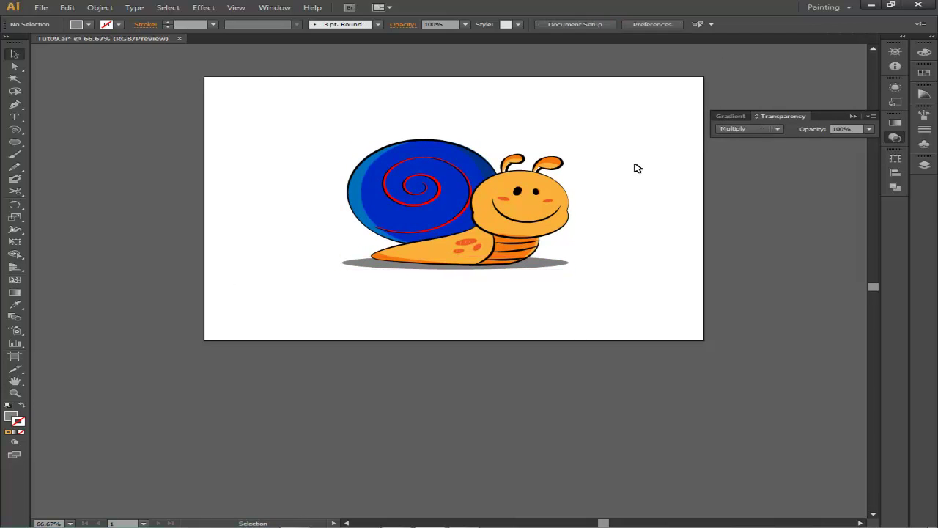
- Zoom in and check the pale highlight strokes along the foot tip
{"action": "key", "text": "ctrl+equal"}
{"action": "key", "text": "ctrl+equal"}
{"action": "left_click_drag", "start_coordinate": [611, 258], "coordinate": [611, 254]}
{"action": "left_click", "coordinate": [423, 253]}
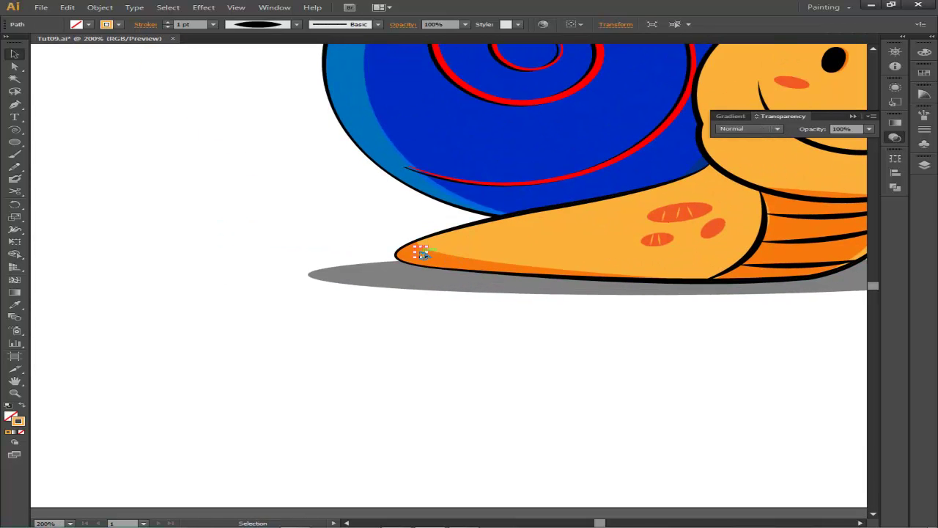
{"action": "key", "text": "ctrl+shift+a"}
{"action": "left_click_drag", "start_coordinate": [780, 336], "coordinate": [566, 294]}
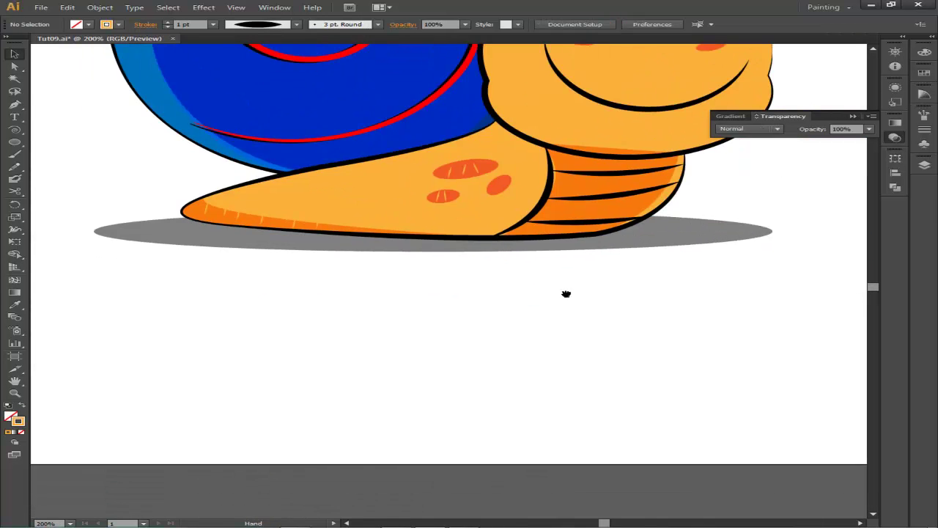
{"action": "left_click", "coordinate": [321, 228]}
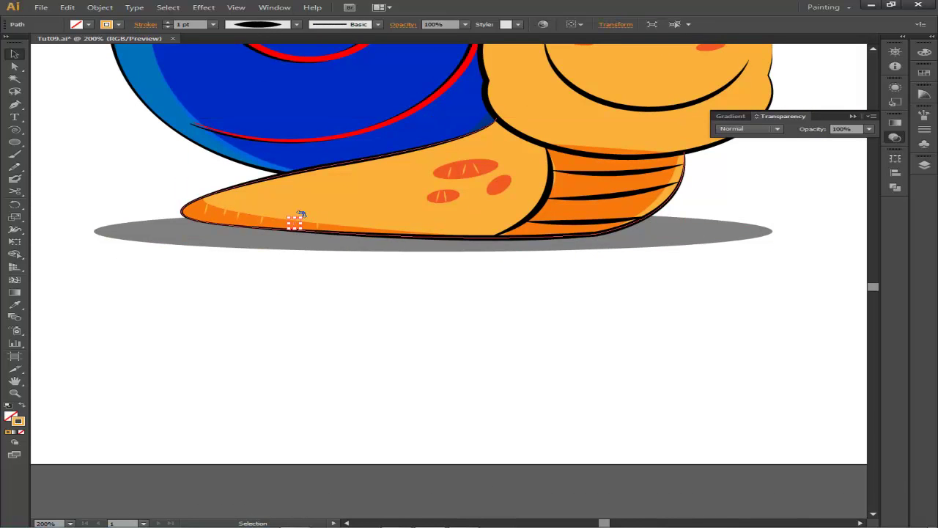
{"action": "left_click", "coordinate": [224, 297]}
{"action": "left_click", "coordinate": [237, 200]}
{"action": "scroll", "coordinate": [415, 356], "scroll_direction": "up", "scroll_amount": 1}
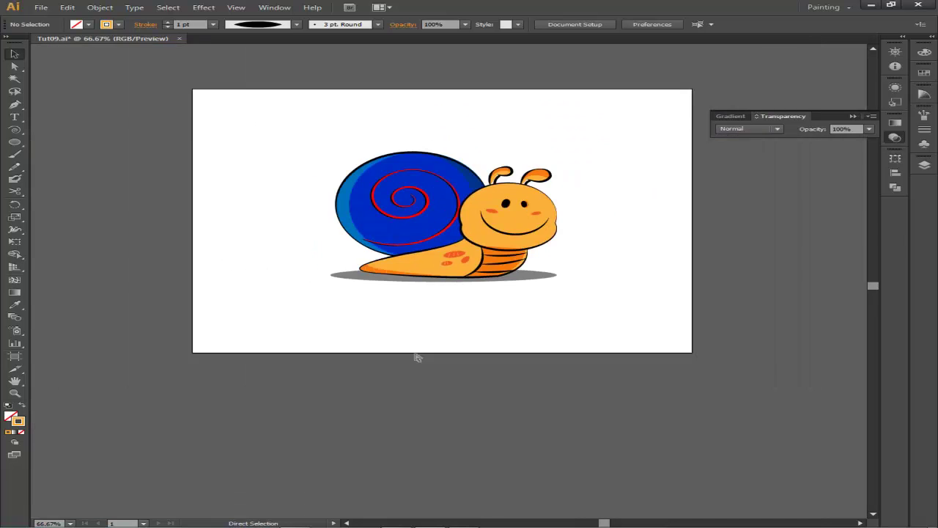
{"action": "key", "text": "ctrl+minus"}
{"action": "key", "text": "ctrl+minus"}
{"action": "key", "text": "ctrl+minus"}
- Show the green background and logo layer, preview the artwork, then zoom in on the head
{"action": "key", "text": "ctrl+1"}
{"action": "left_click", "coordinate": [925, 165]}
{"action": "left_click", "coordinate": [744, 182]}
{"action": "key", "text": "ctrl+minus"}
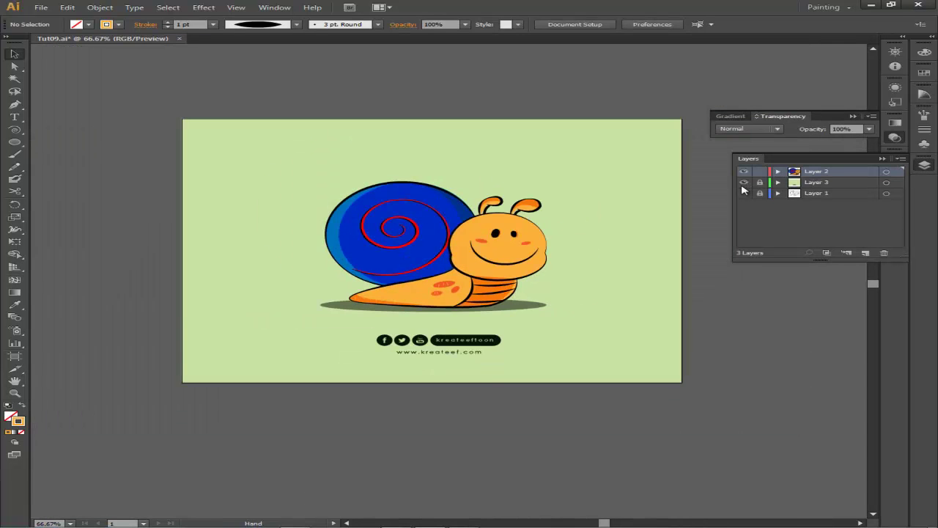
{"action": "key", "text": "Tab"}
{"action": "key", "text": "ctrl+1"}
{"action": "key", "text": "ctrl+plus"}
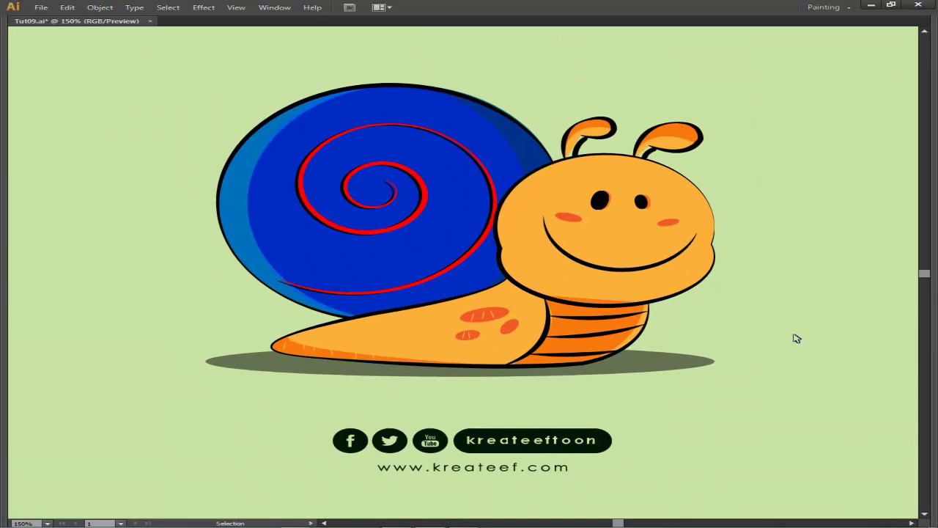
{"action": "key", "text": "Tab"}
{"action": "key", "text": "ctrl+minus"}
{"action": "key", "text": "ctrl+plus"}
{"action": "key", "text": "ctrl+plus"}
- Draw a shading shape along the head's lower edge and fill it with the sampled orange
{"action": "key", "text": "p"}
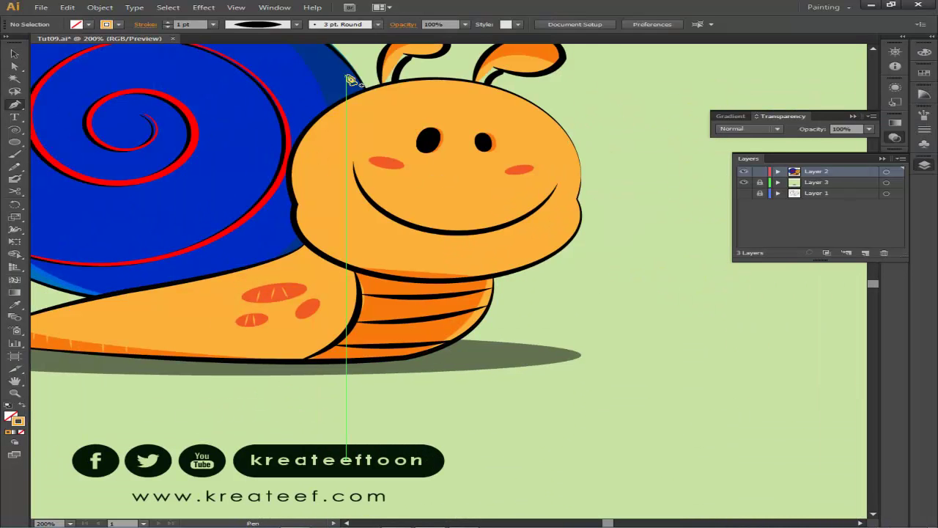
{"action": "left_click_drag", "start_coordinate": [300, 210], "coordinate": [299, 213]}
{"action": "left_click_drag", "start_coordinate": [379, 274], "coordinate": [467, 294]}
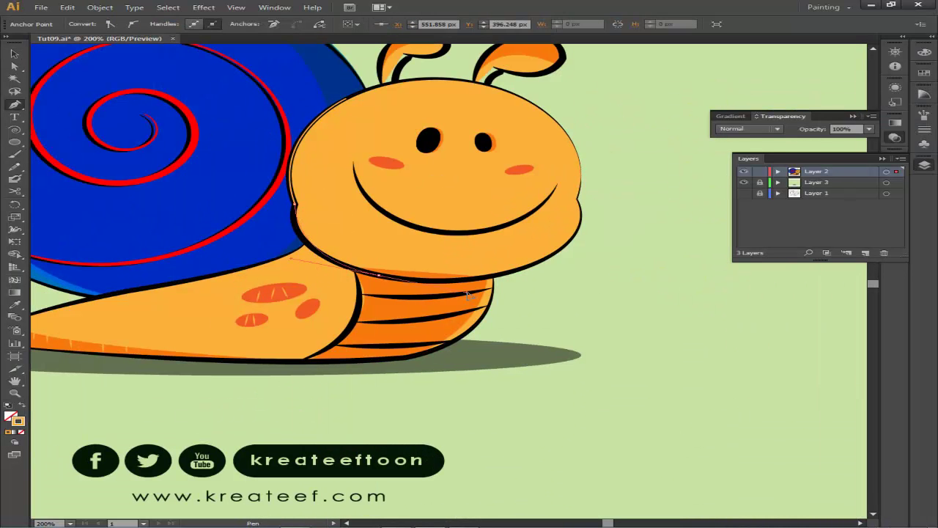
{"action": "left_click_drag", "start_coordinate": [642, 209], "coordinate": [640, 210]}
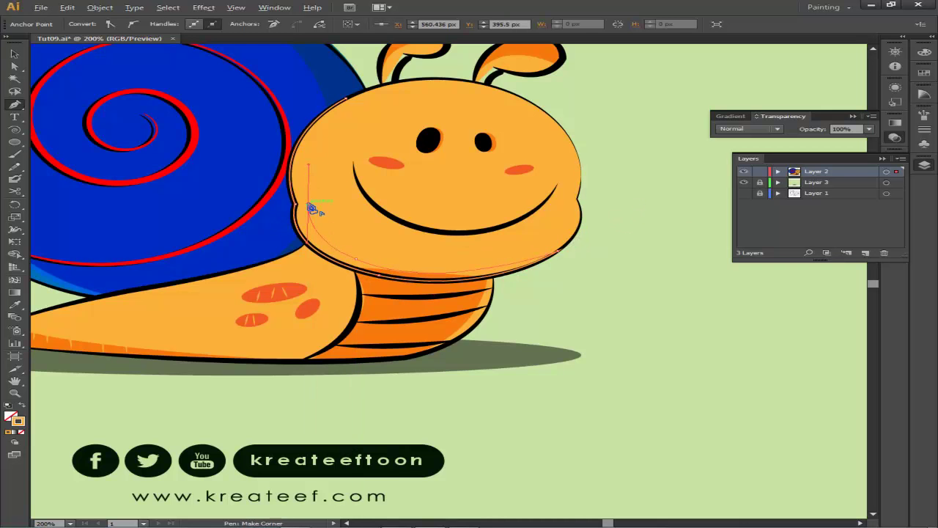
{"action": "left_click", "coordinate": [311, 209]}
{"action": "scroll", "coordinate": [383, 54], "scroll_direction": "up", "scroll_amount": 5}
{"action": "scroll", "coordinate": [462, 86], "scroll_direction": "down", "scroll_amount": 5}
{"action": "key", "text": "i"}
{"action": "left_click", "coordinate": [554, 184]}
- Draw a curved shading path beneath the snail's smile
{"action": "key", "text": "v"}
{"action": "left_click", "coordinate": [660, 268]}
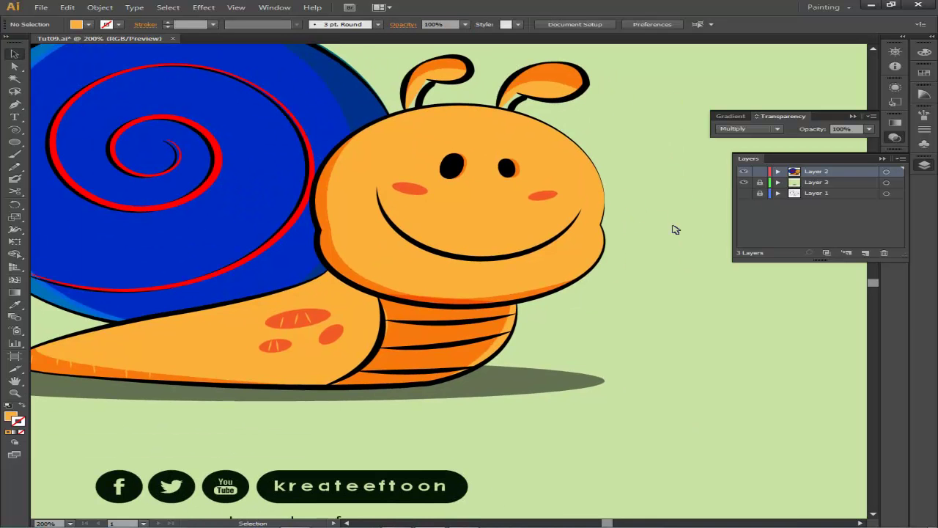
{"action": "left_click", "coordinate": [397, 229]}
{"action": "left_click_drag", "start_coordinate": [551, 240], "coordinate": [643, 196]}
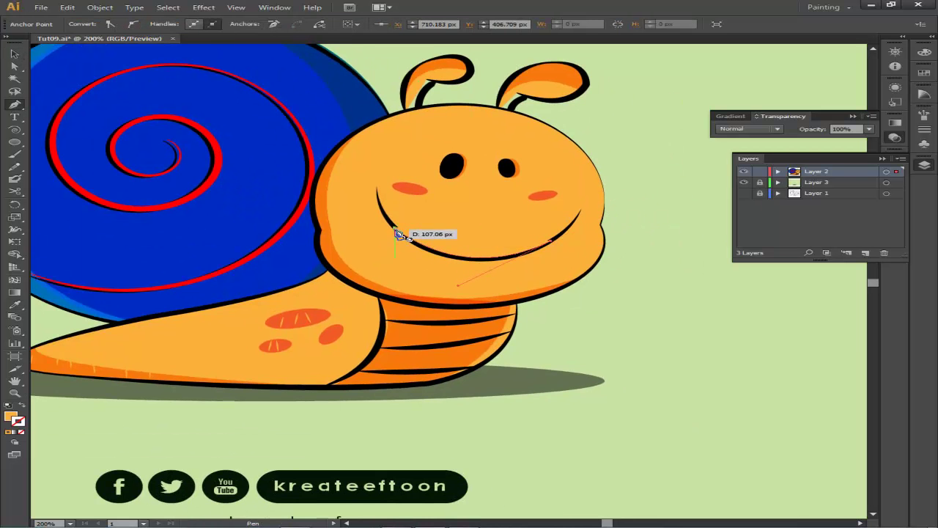
{"action": "key", "text": "v"}
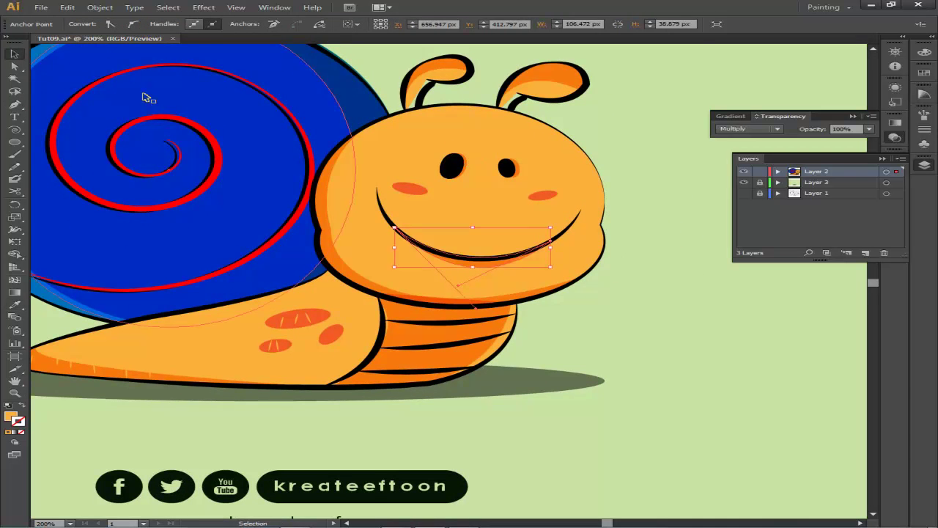
- Draw a shading path from the shell's lower edge up to the head outline
{"action": "left_click_drag", "start_coordinate": [648, 186], "coordinate": [660, 165]}
{"action": "scroll", "coordinate": [662, 171], "scroll_direction": "down", "scroll_amount": 2}
{"action": "scroll", "coordinate": [398, 275], "scroll_direction": "up", "scroll_amount": 2}
{"action": "key", "text": "p"}
{"action": "left_click", "coordinate": [353, 329]}
{"action": "left_click_drag", "start_coordinate": [561, 278], "coordinate": [614, 243]}
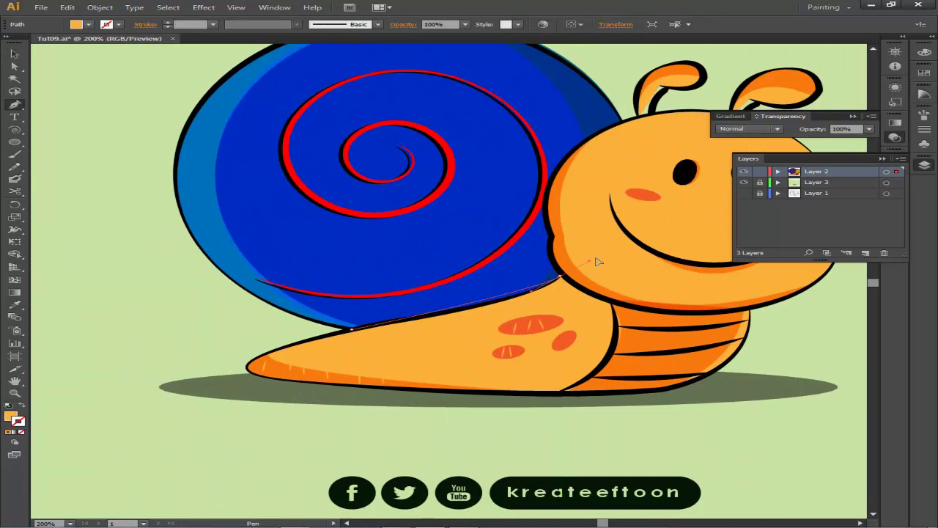
{"action": "left_click", "coordinate": [551, 188]}
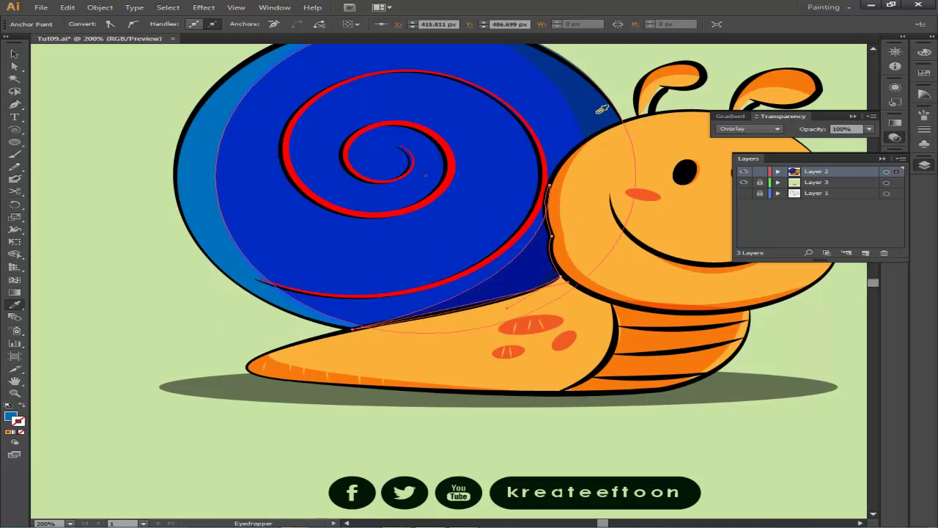
- Deselect the shell shading and preview the finished snail illustration at full size
{"action": "key", "text": "v"}
{"action": "left_click", "coordinate": [73, 88]}
{"action": "key", "text": "ctrl+0"}
{"action": "key", "text": "ctrl+1"}
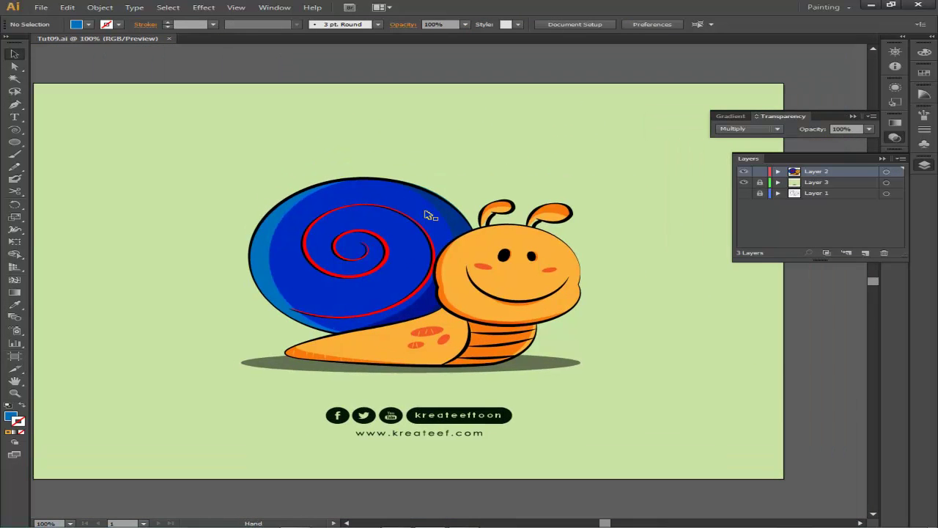
{"action": "key", "text": "Tab"}
{"action": "key", "text": "ctrl+plus"}
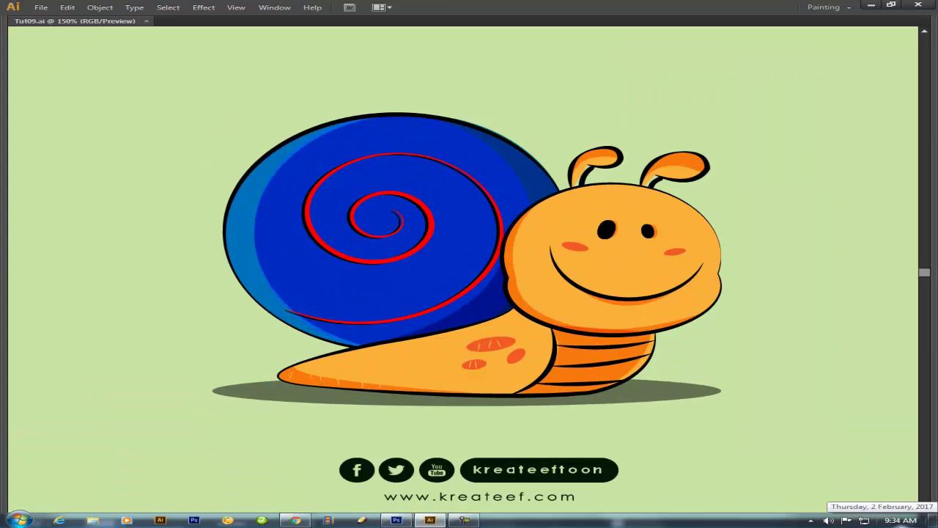